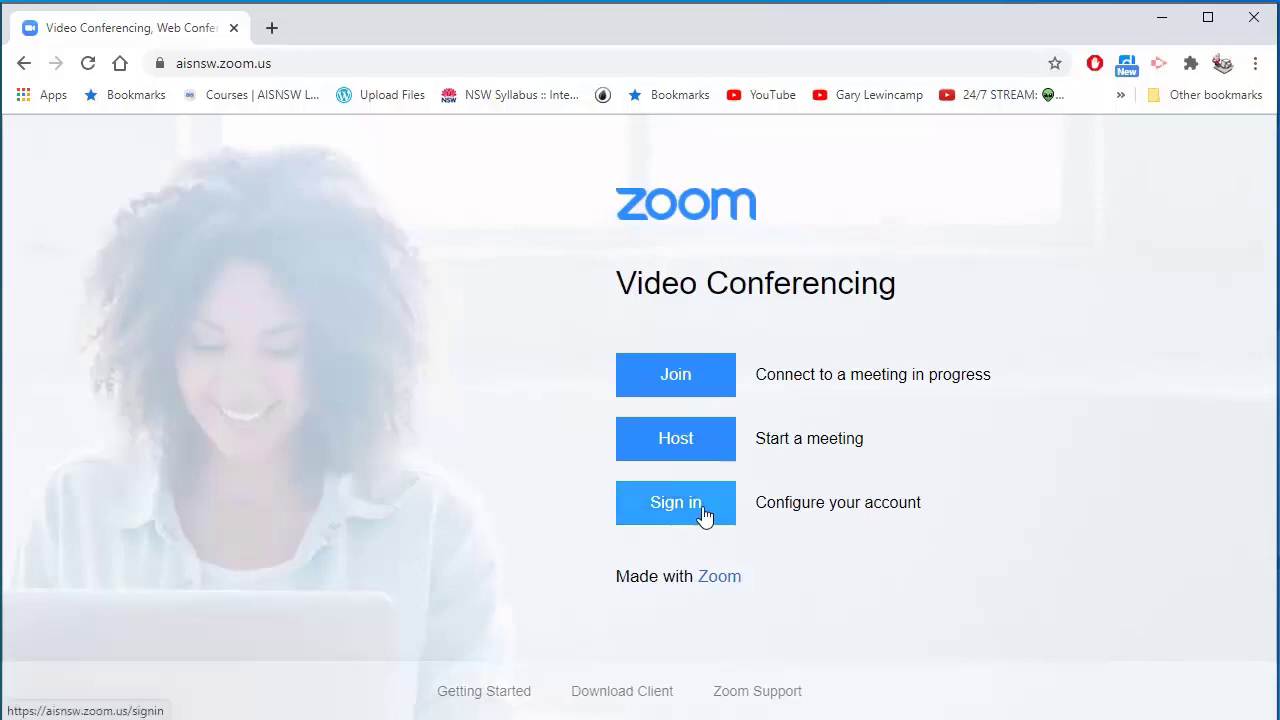
Sign in and save a new 'Polling example' meeting for Oct 12, 2020 at 5:00 PM
left_click(702, 508)
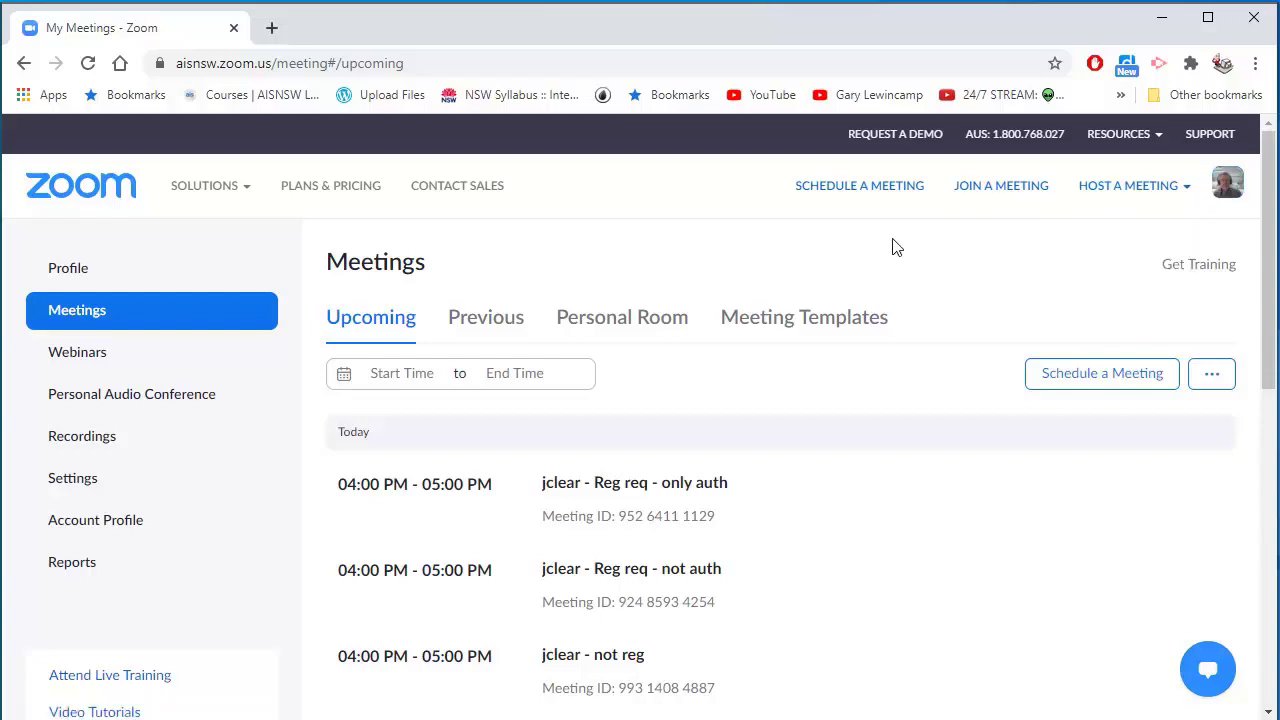
left_click(850, 190)
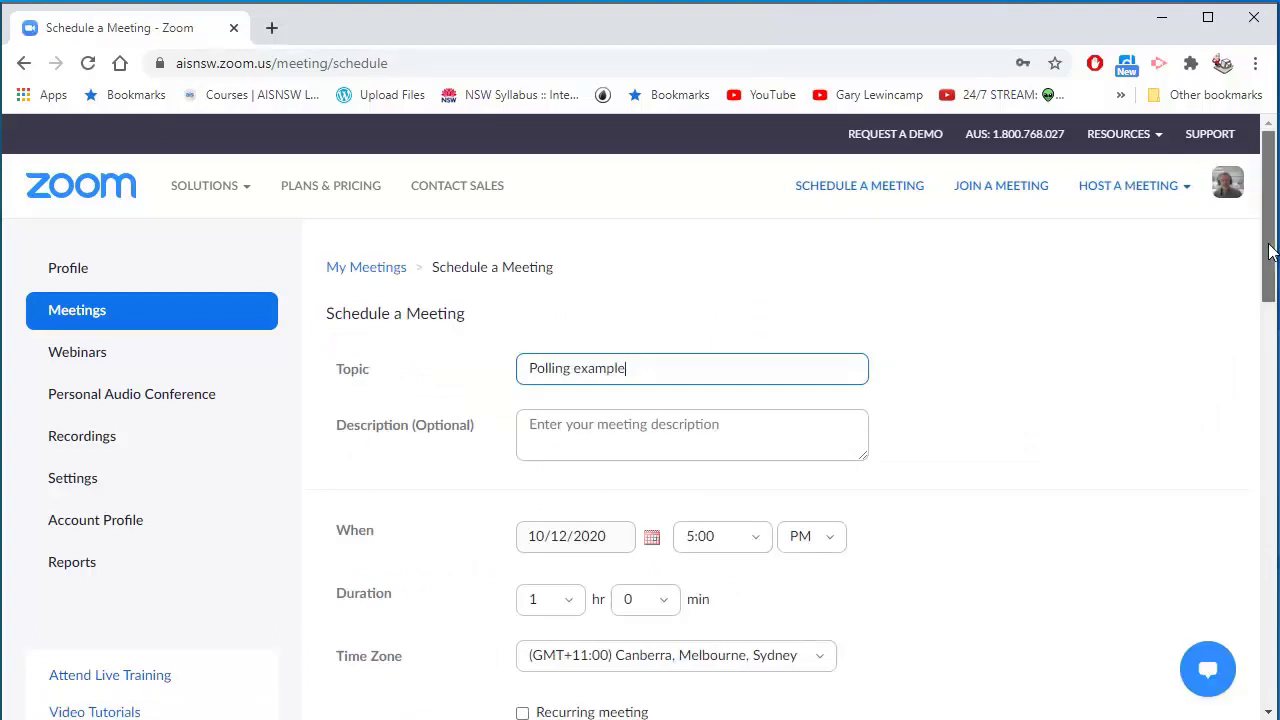
left_click_drag(1268, 252, 1074, 382)
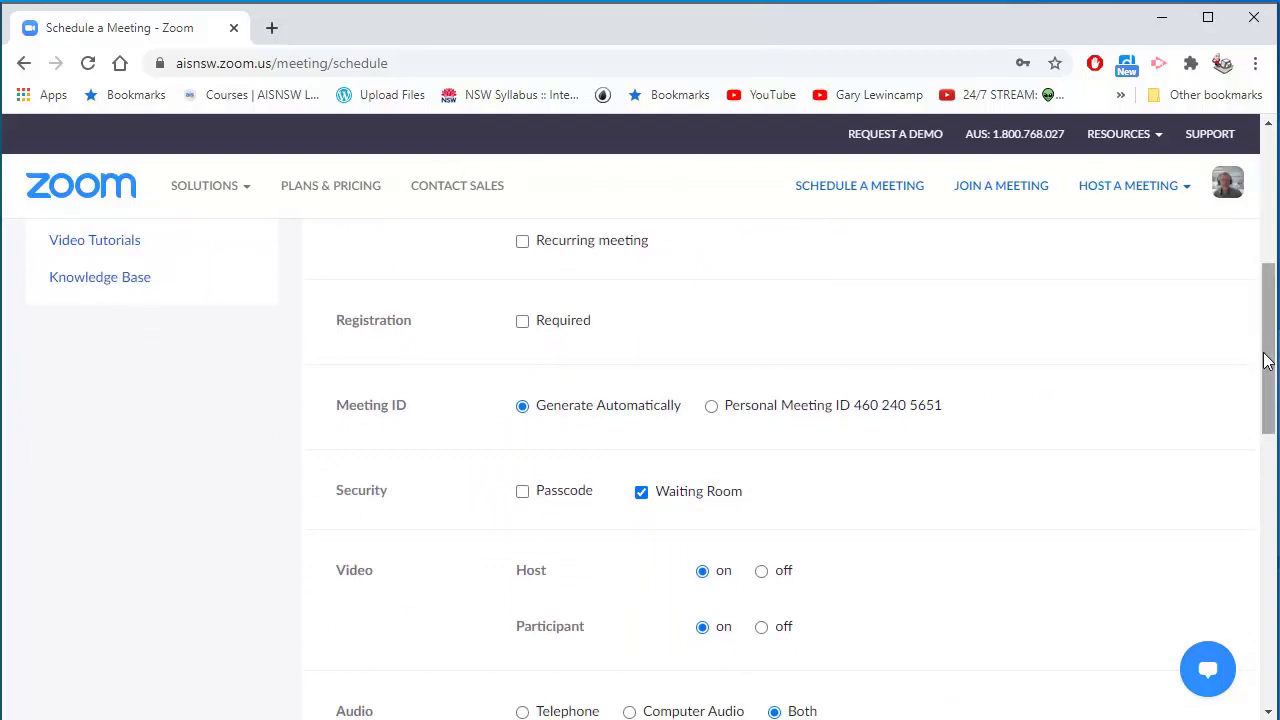
left_click_drag(1268, 363, 1268, 522)
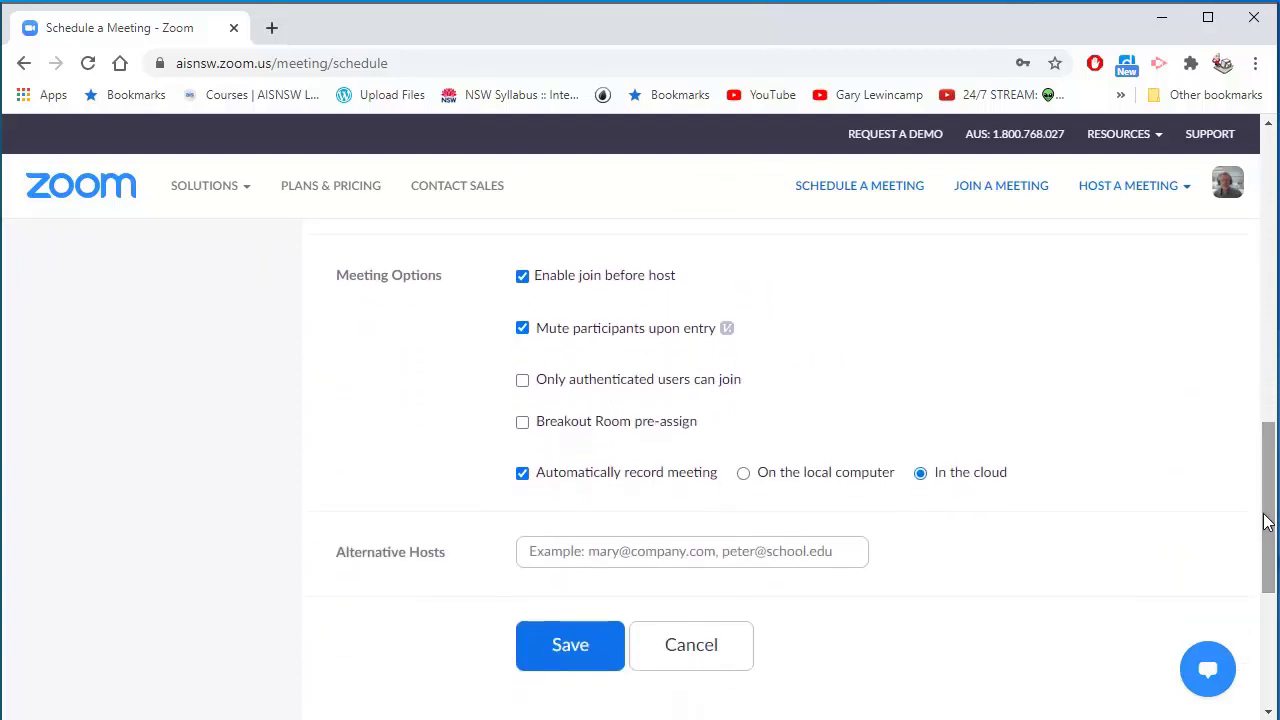
left_click(592, 647)
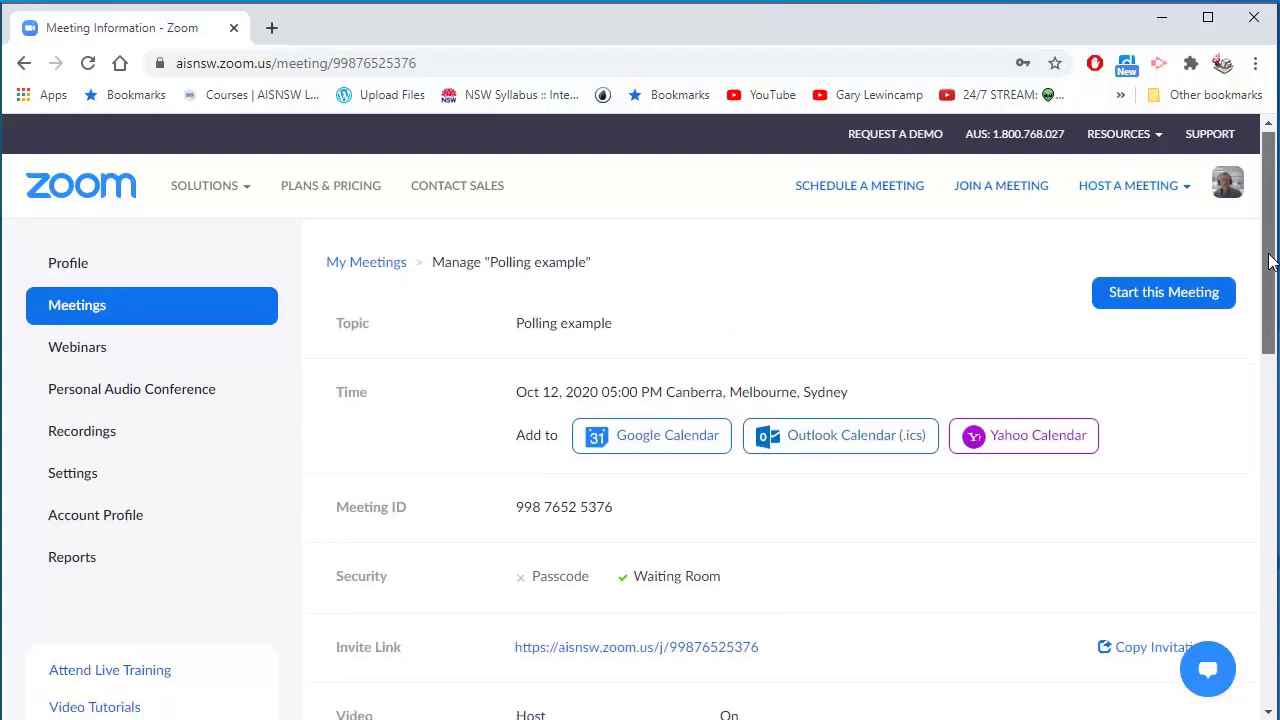
Save a 'Flight' poll asking whether an emu and a sugar glider fly, each with Yes/No answers
left_click_drag(1265, 270, 1268, 482)
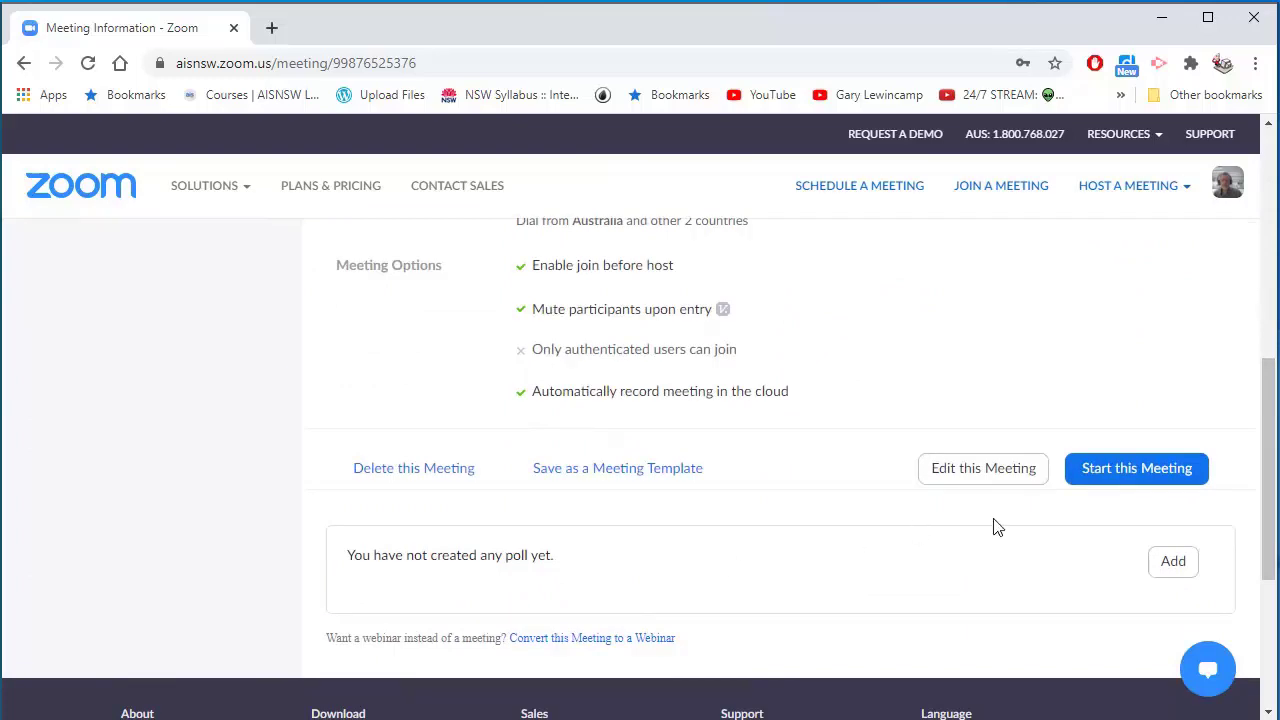
left_click(1172, 563)
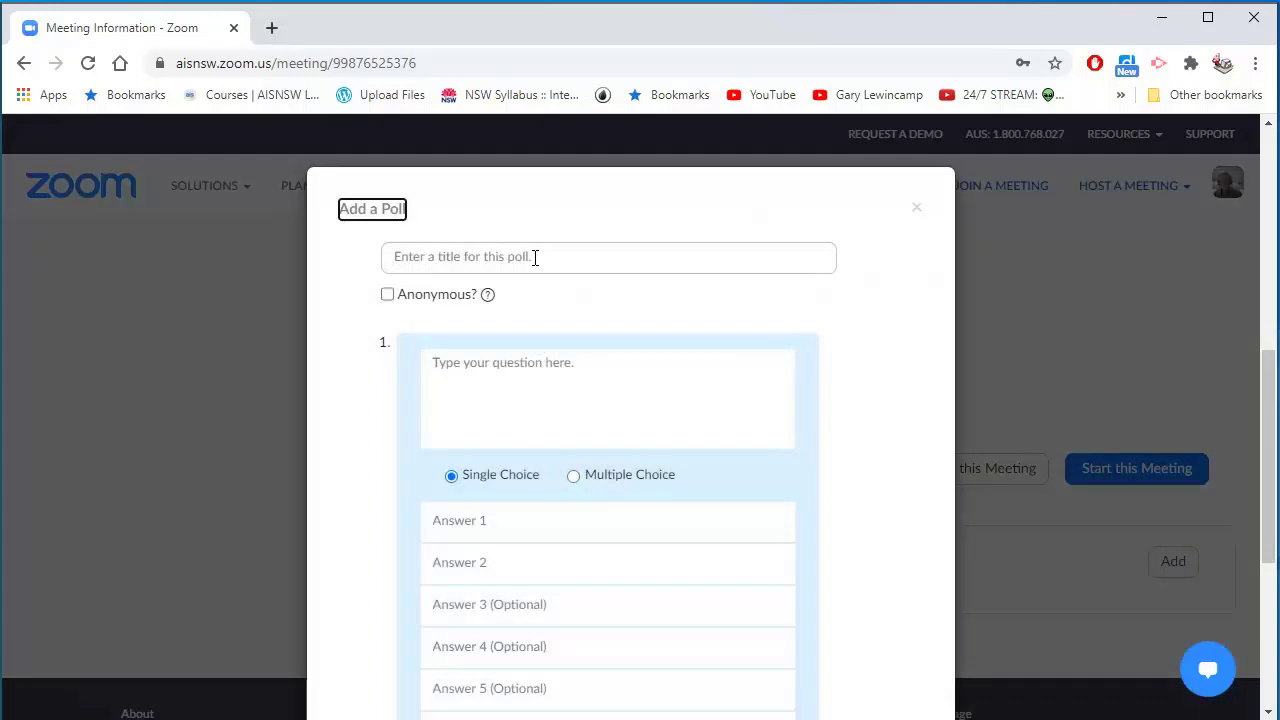
left_click(534, 256)
type("Flight")
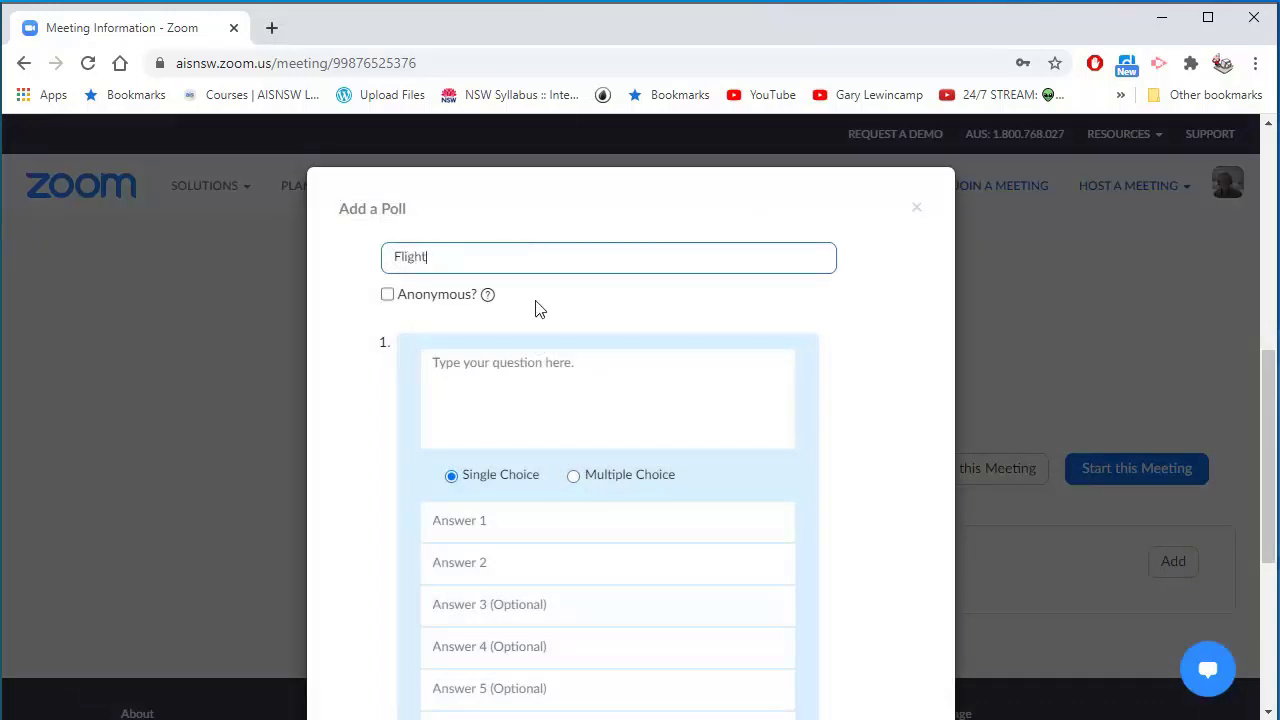
left_click(483, 374)
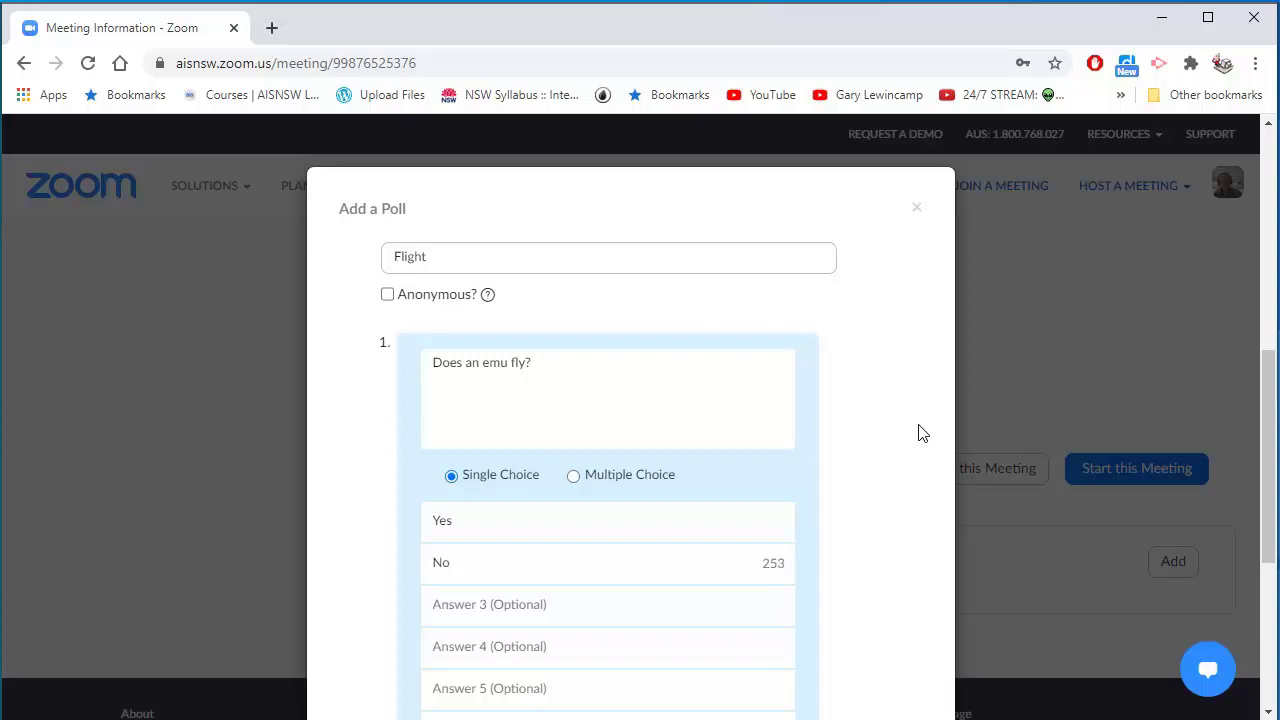
scroll(922, 433, "down", 4)
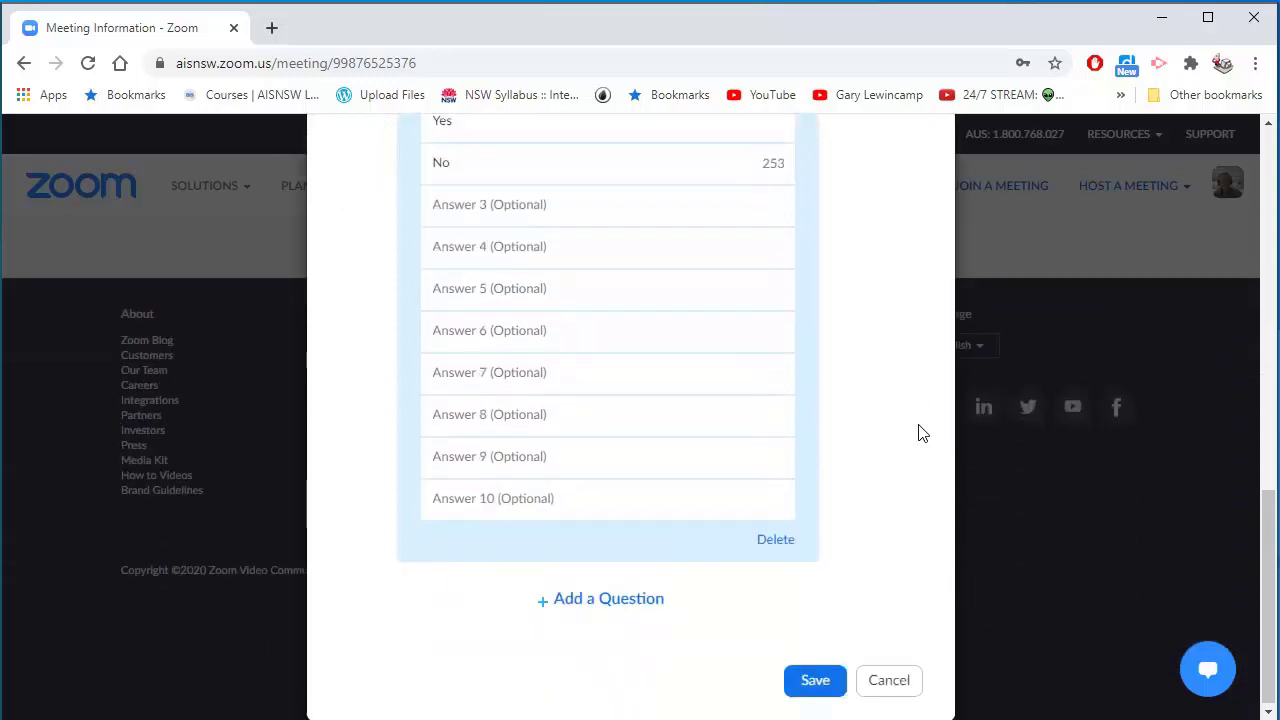
left_click(630, 602)
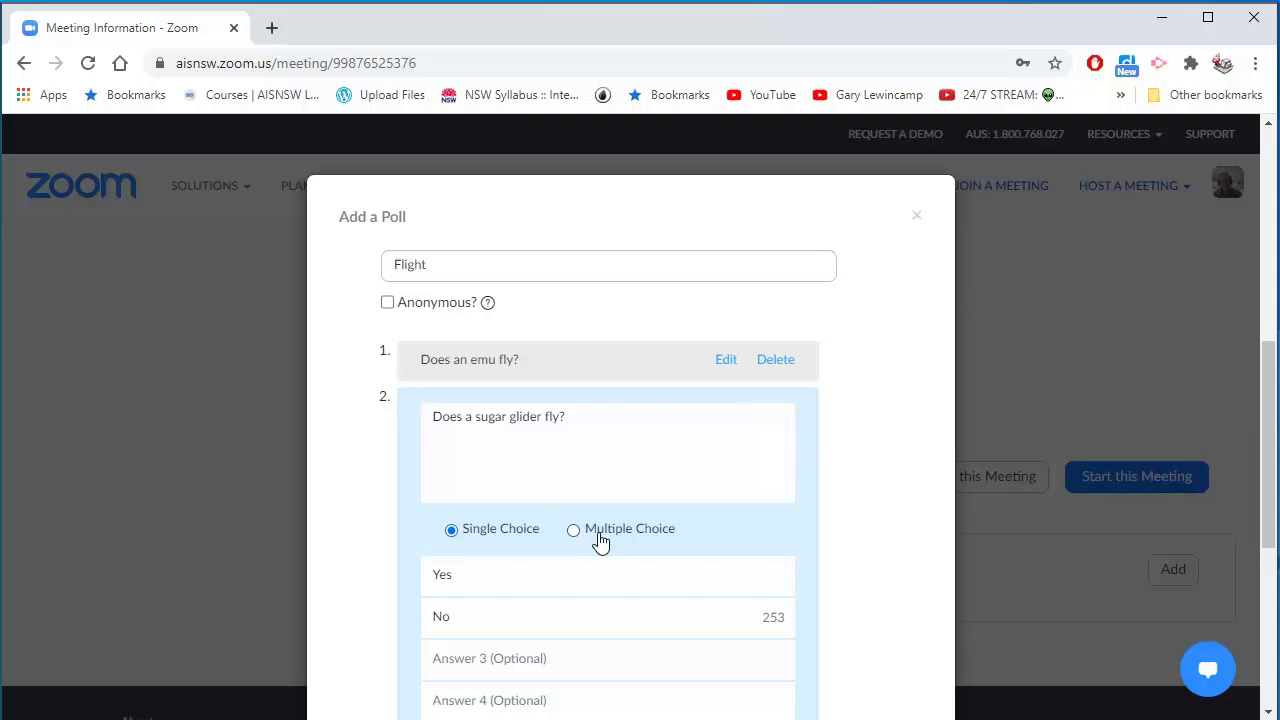
scroll(866, 579, "down", 5)
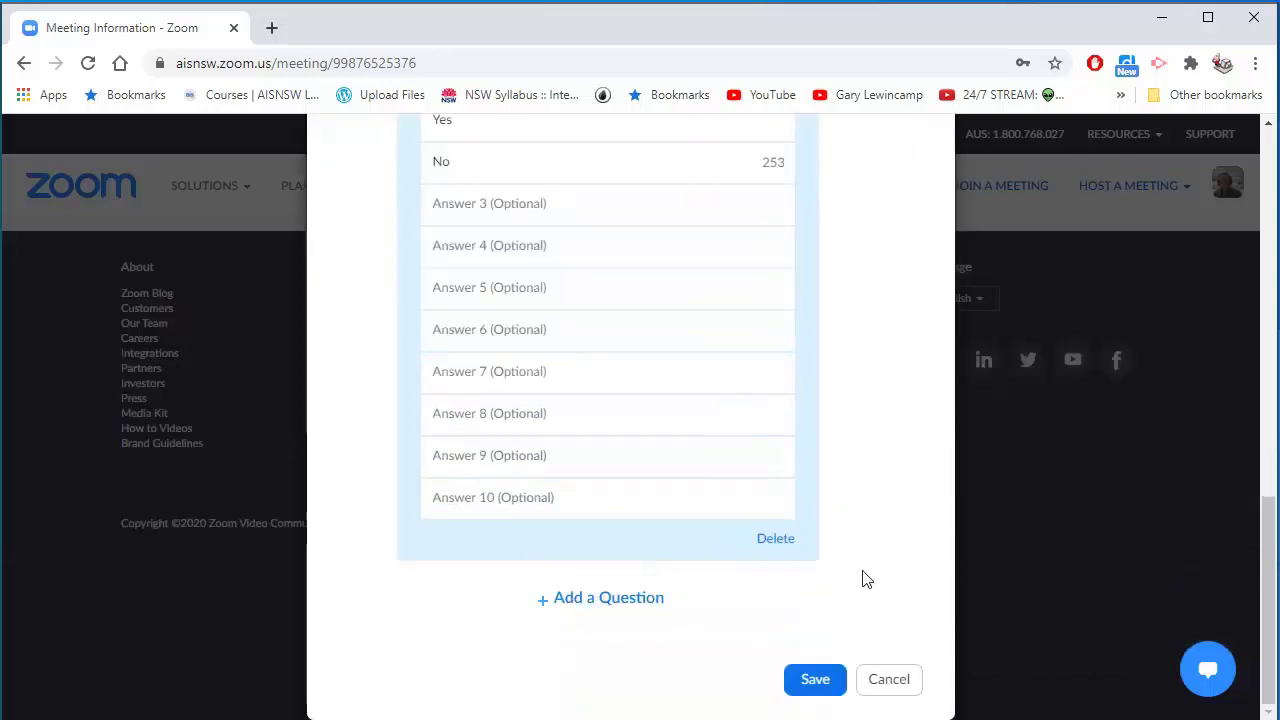
left_click(812, 686)
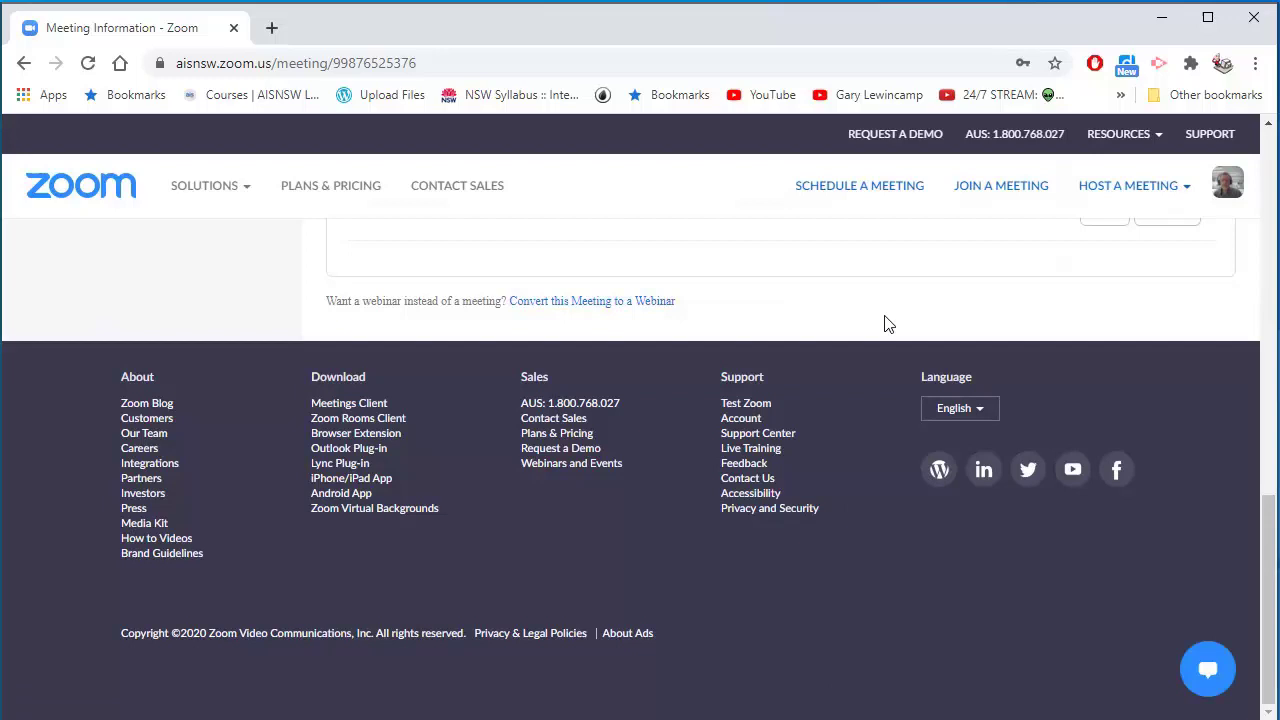
From the upcoming meetings list, start 'Polling example' and open it in the Zoom Meetings desktop app
scroll(931, 406, "up", 6)
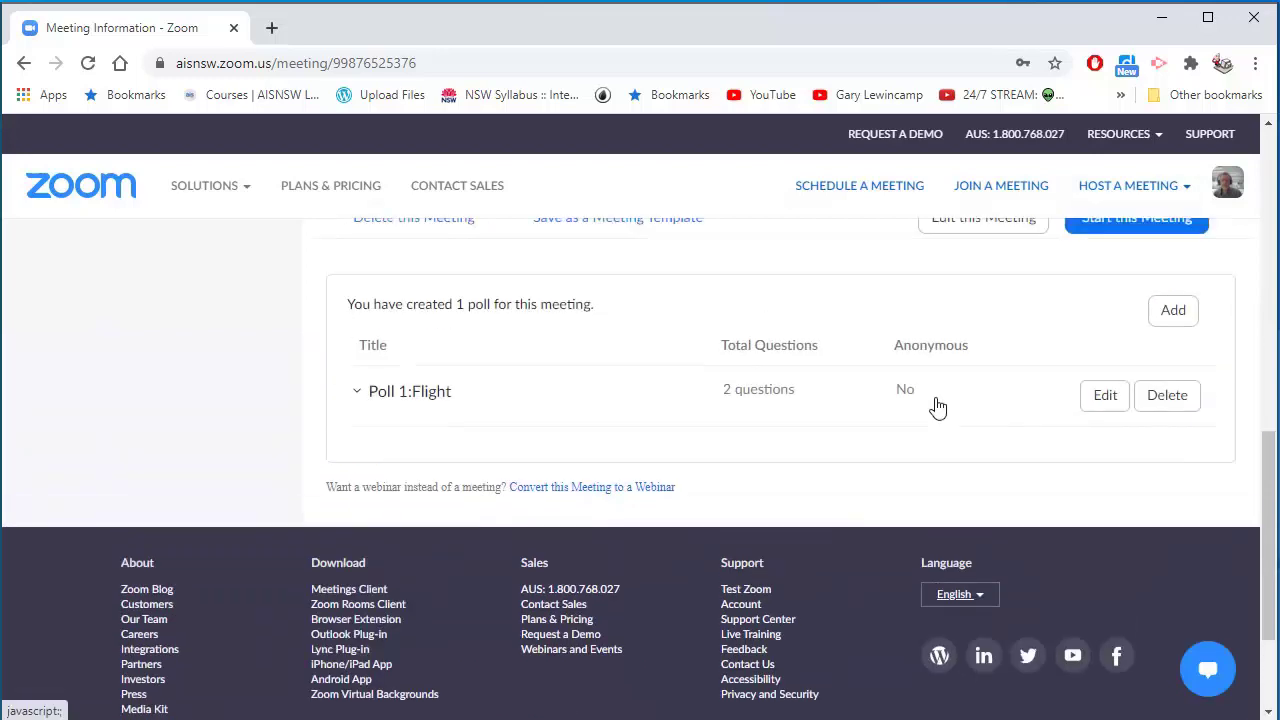
scroll(934, 406, "down", 1)
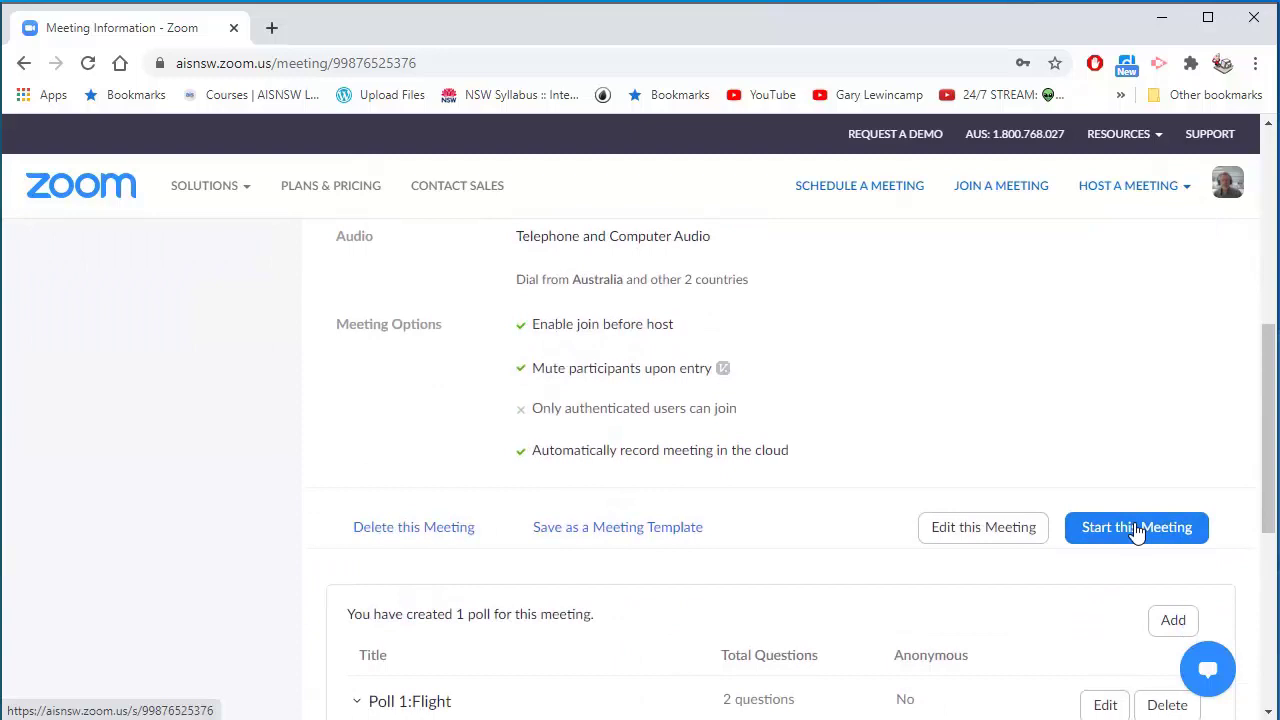
scroll(1136, 530, "up", 5)
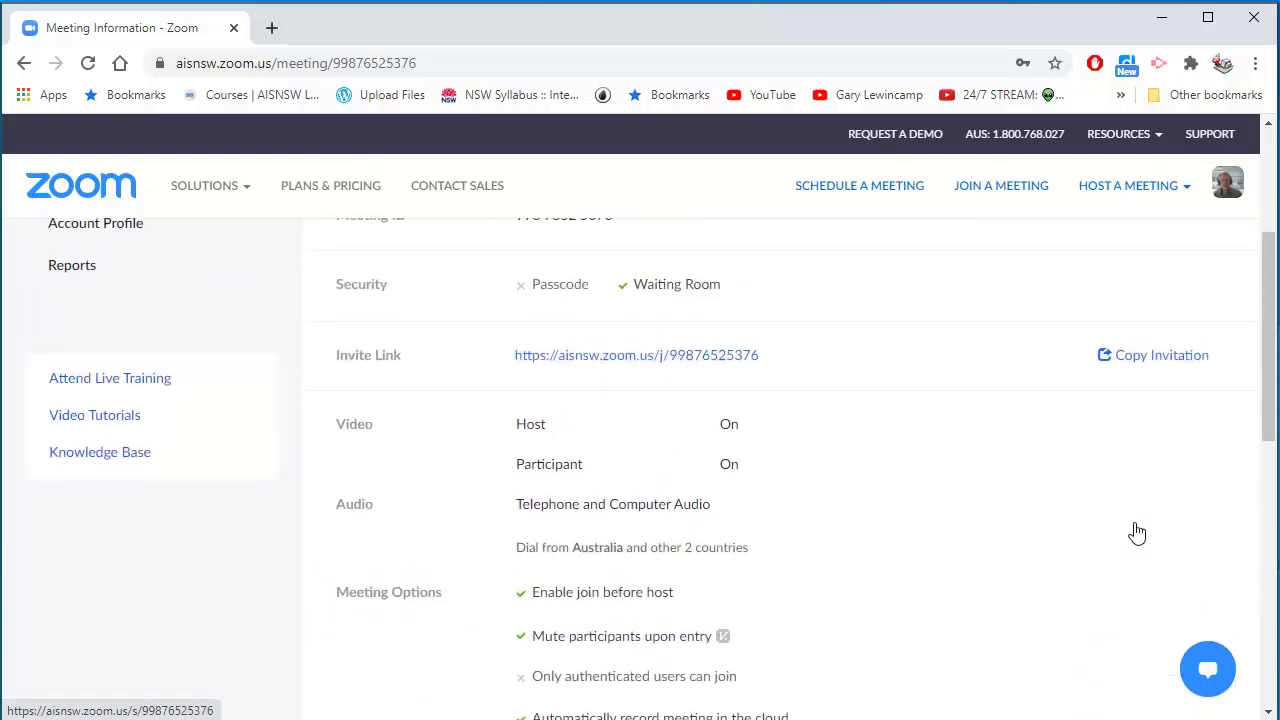
key("alt+Left")
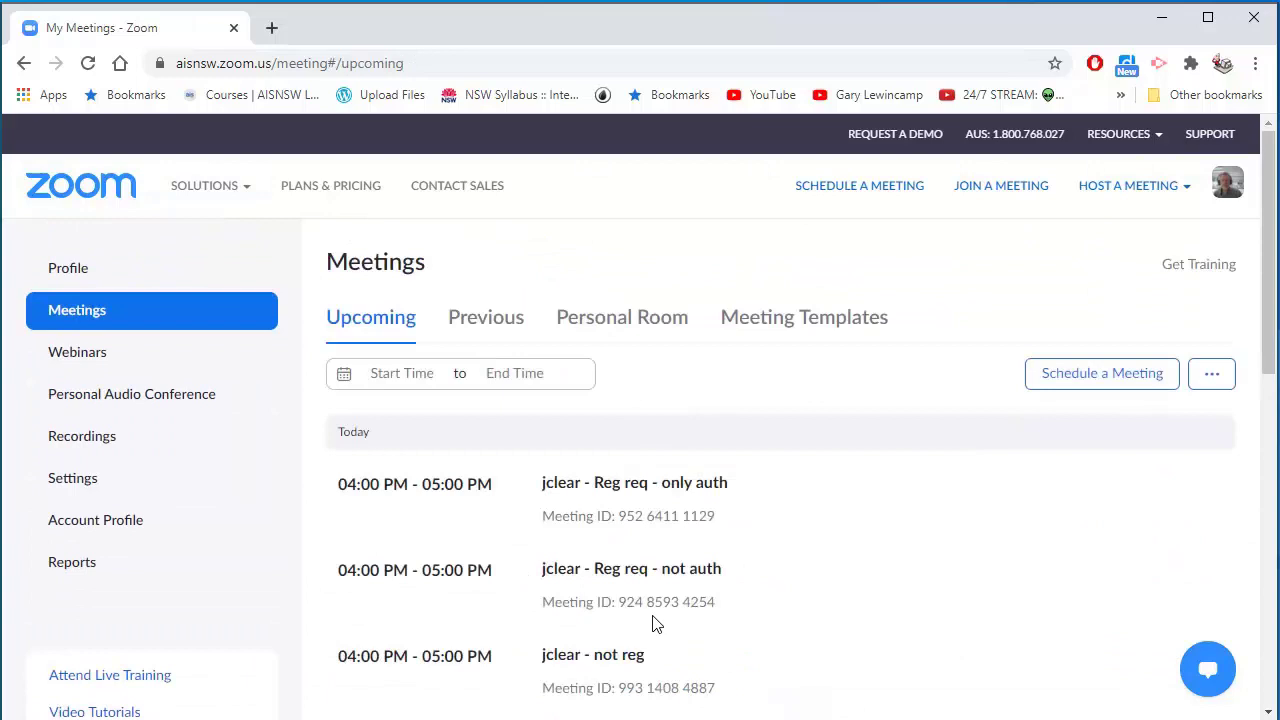
scroll(655, 624, "down", 2)
mouse_move(651, 594)
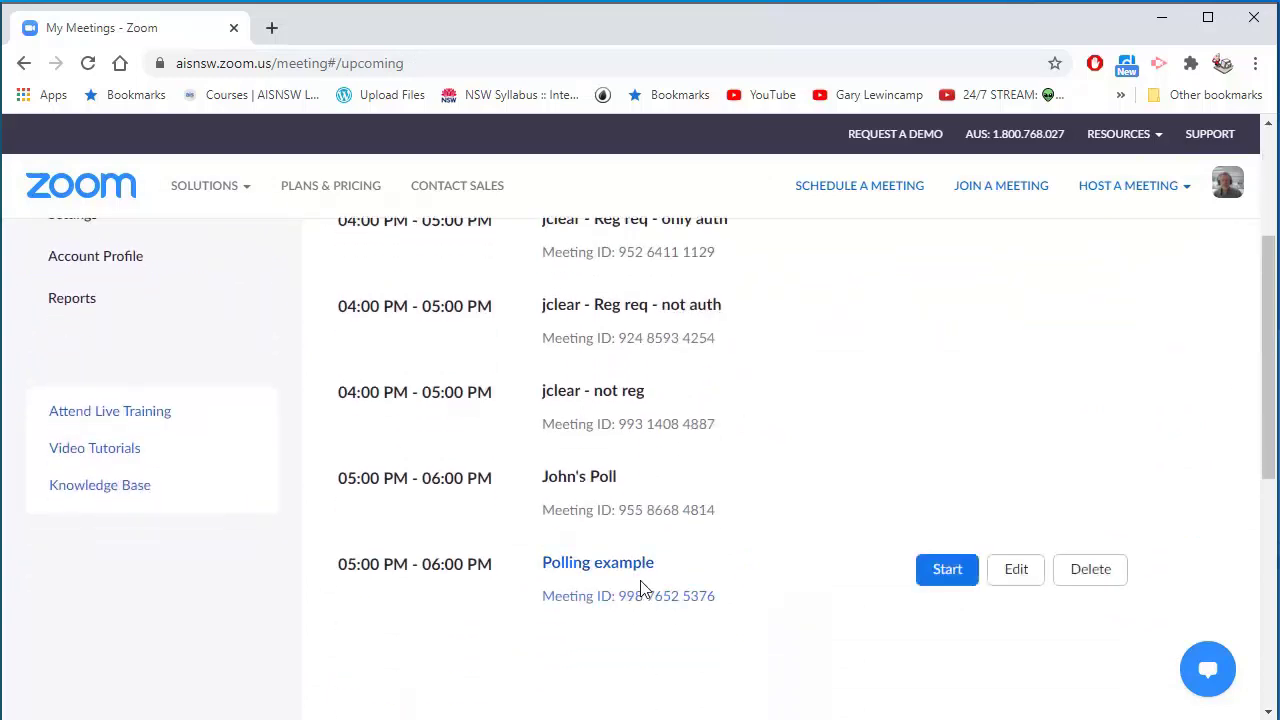
left_click(947, 570)
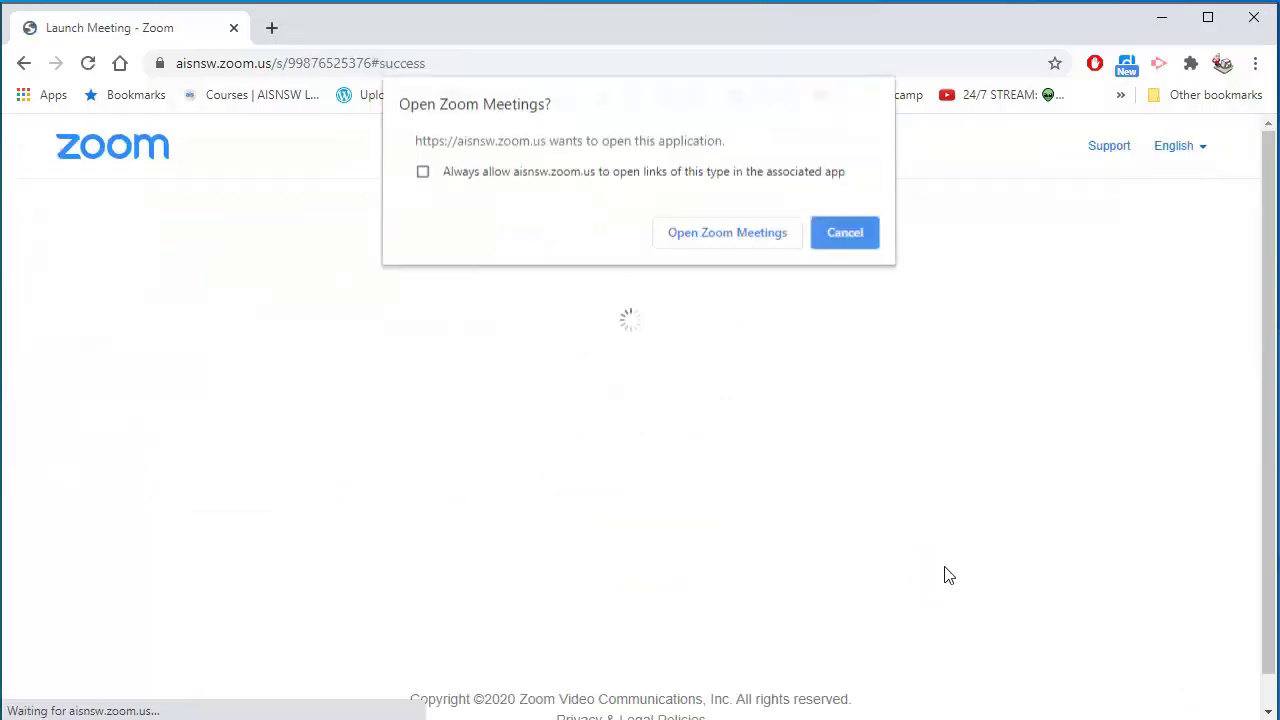
left_click(736, 236)
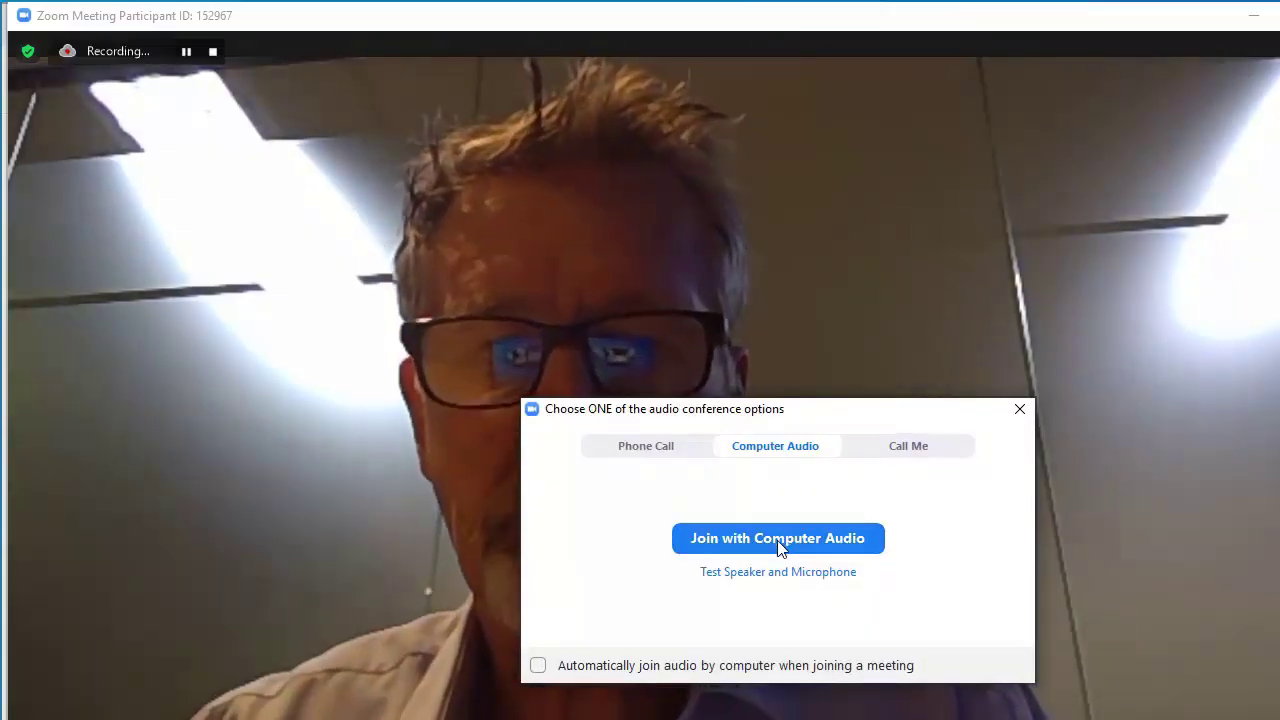
Join with computer audio, view the meeting info, and admit the guest from the waiting room
left_click(779, 546)
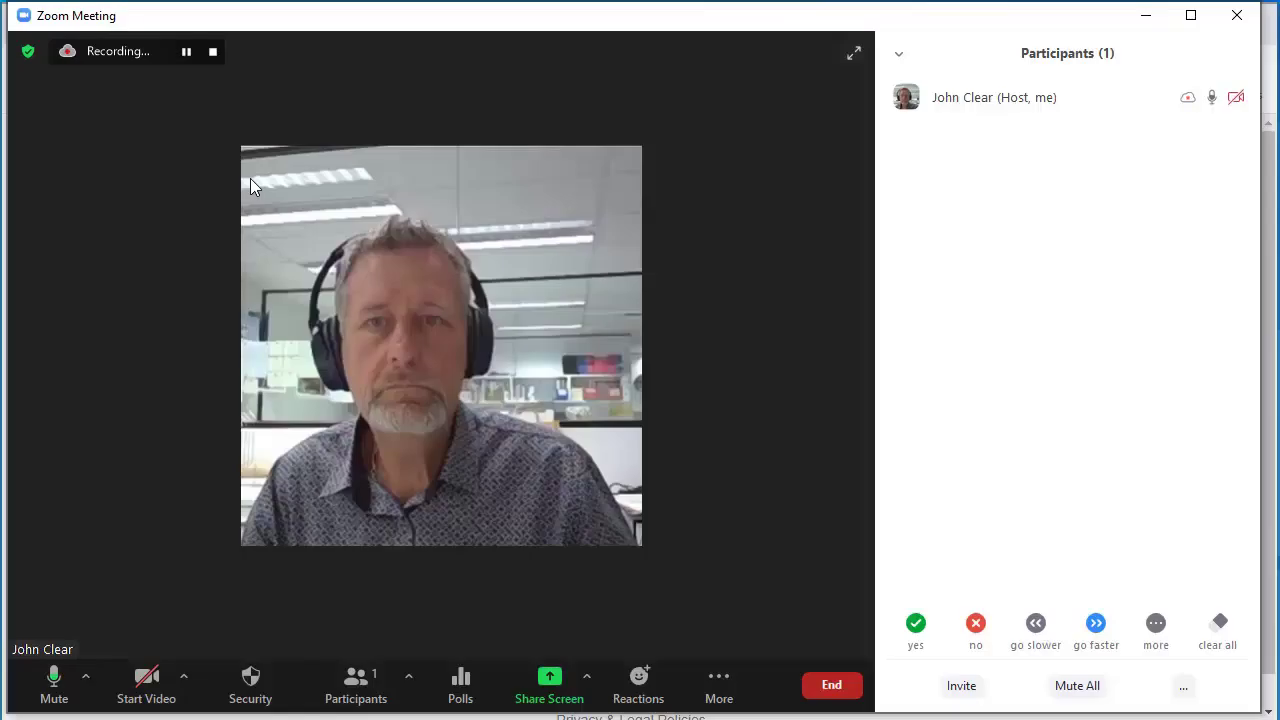
left_click(29, 53)
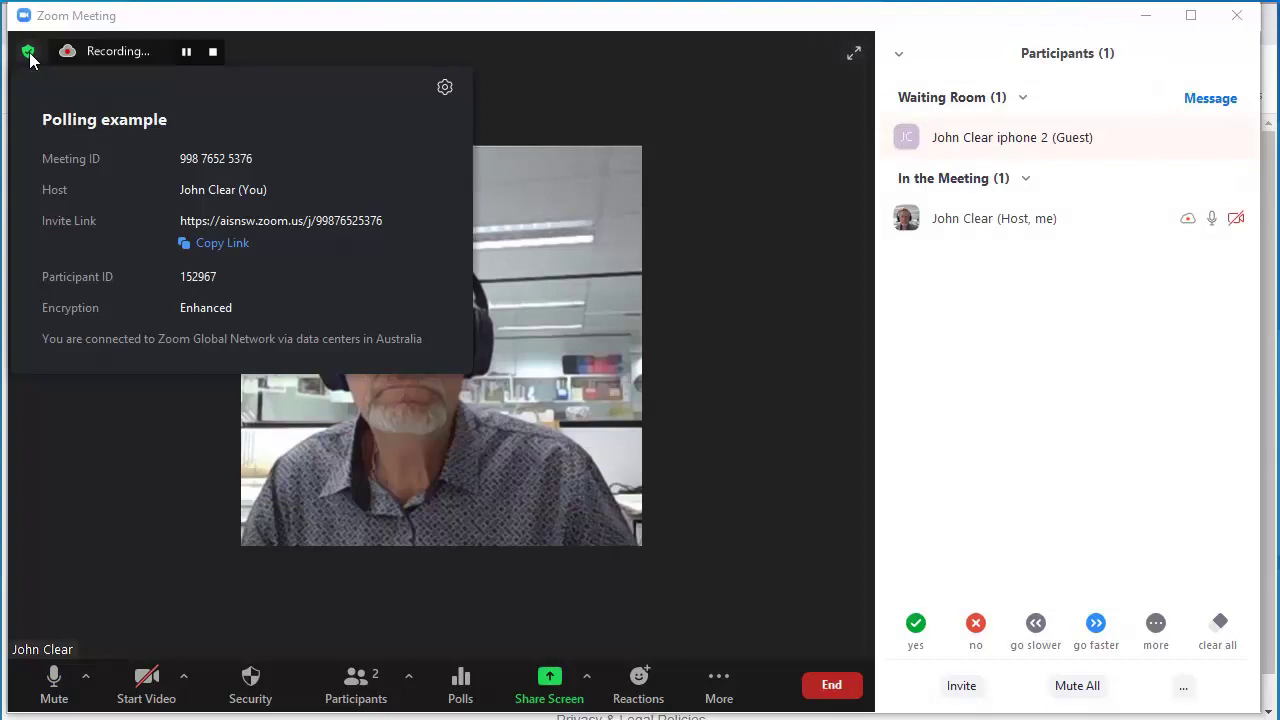
mouse_move(1062, 142)
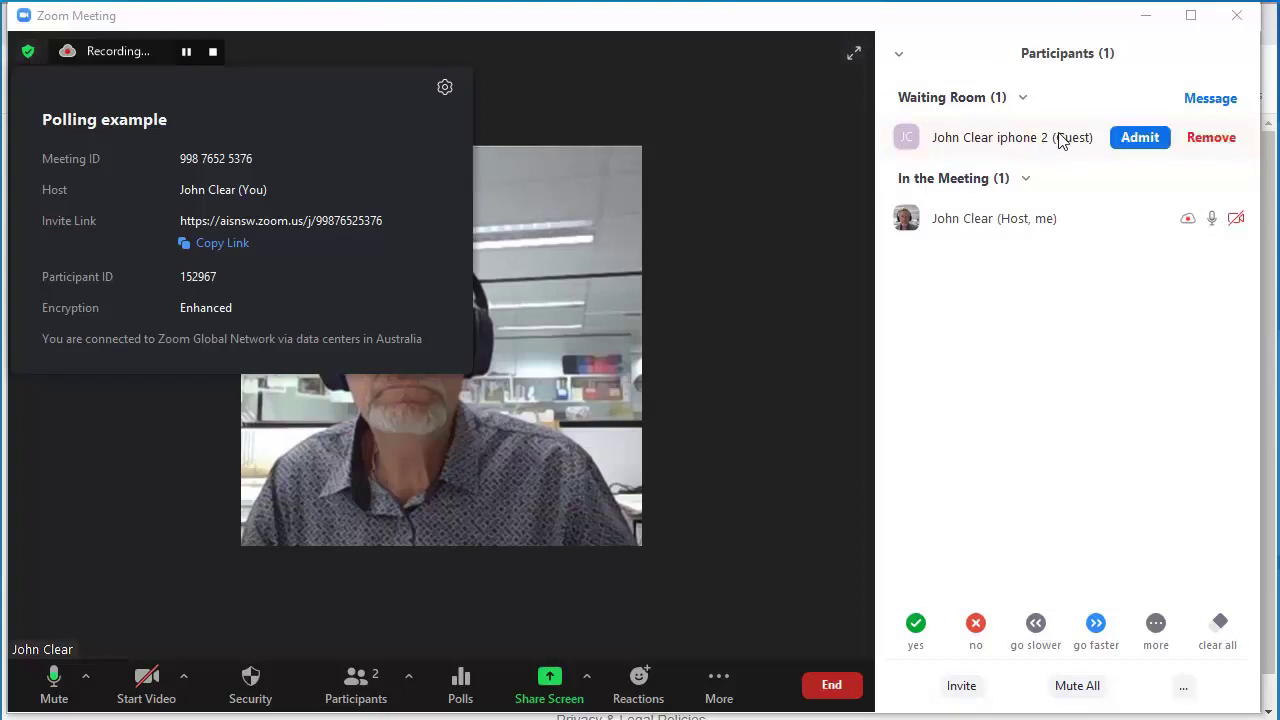
left_click(1138, 138)
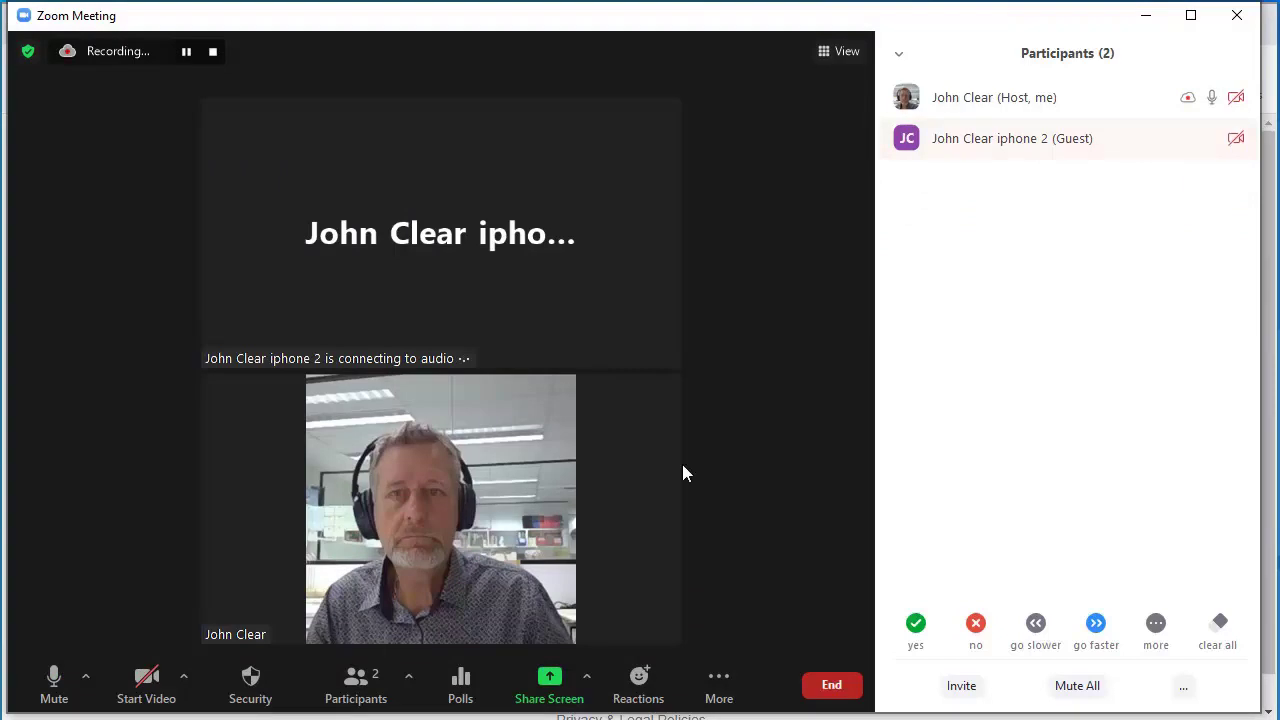
Launch the Flight poll to participants and end it once the vote is in
left_click(461, 696)
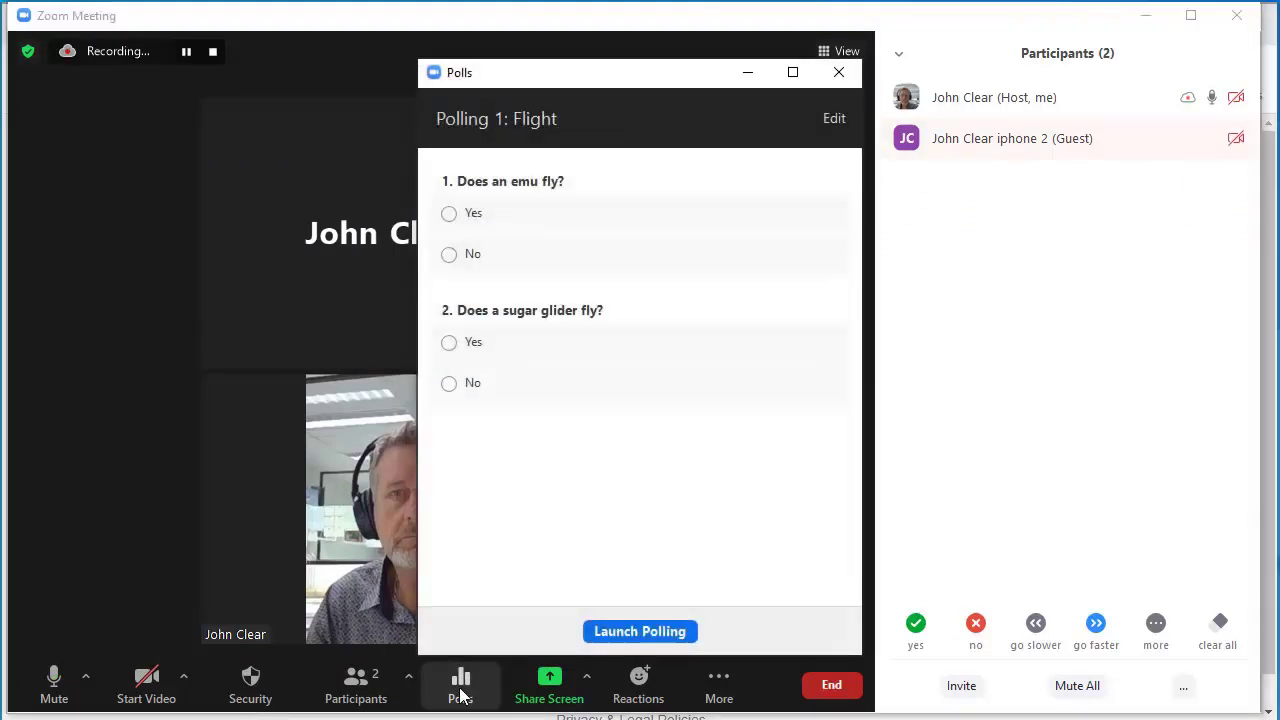
left_click(616, 631)
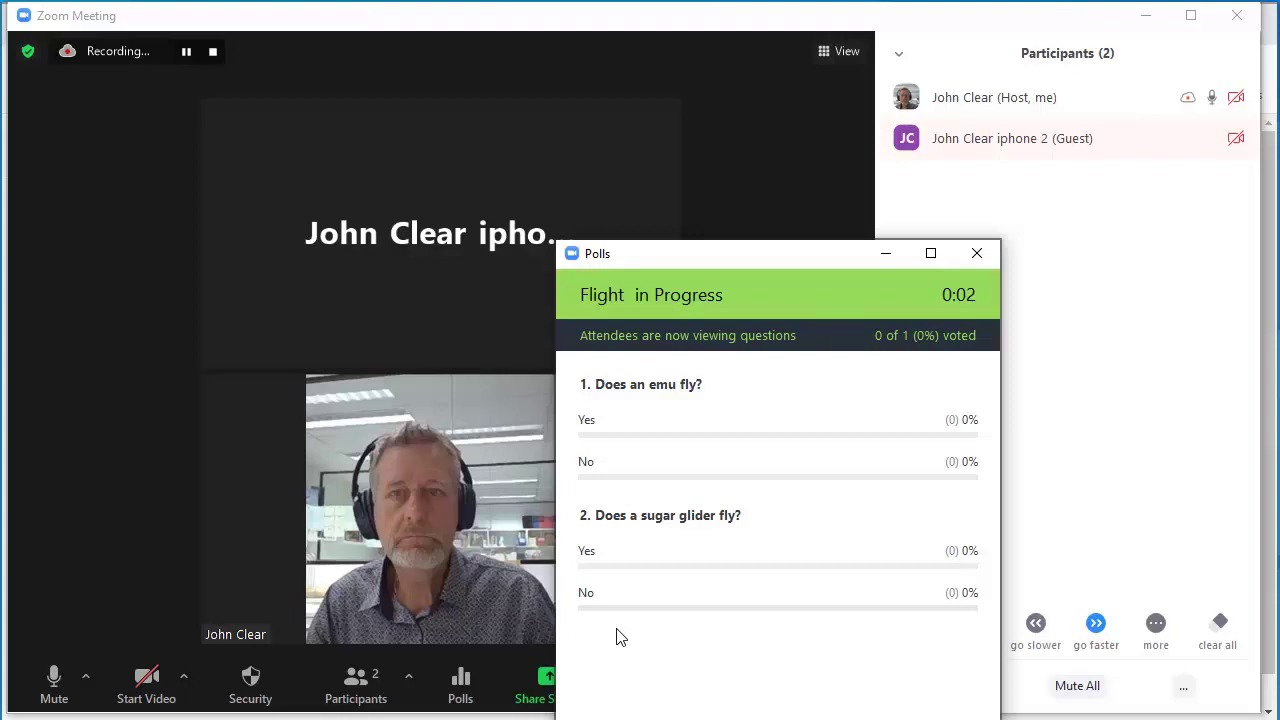
left_click_drag(757, 255, 750, 92)
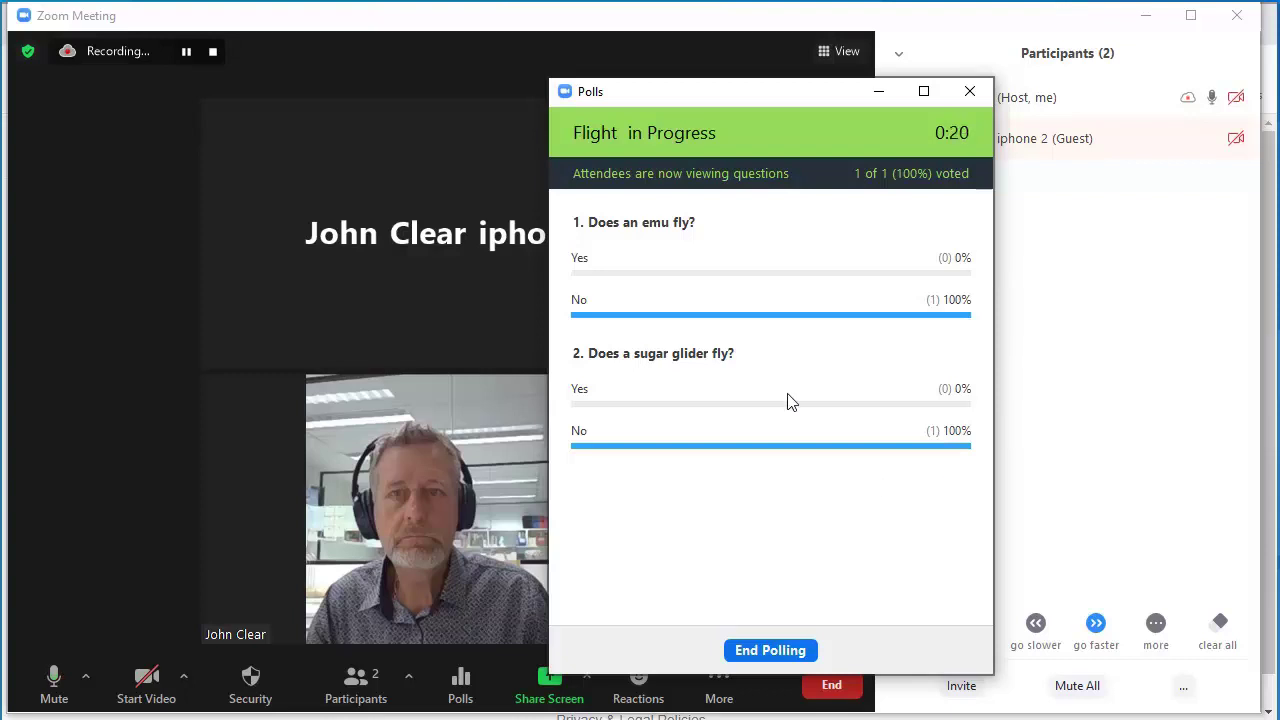
left_click(772, 651)
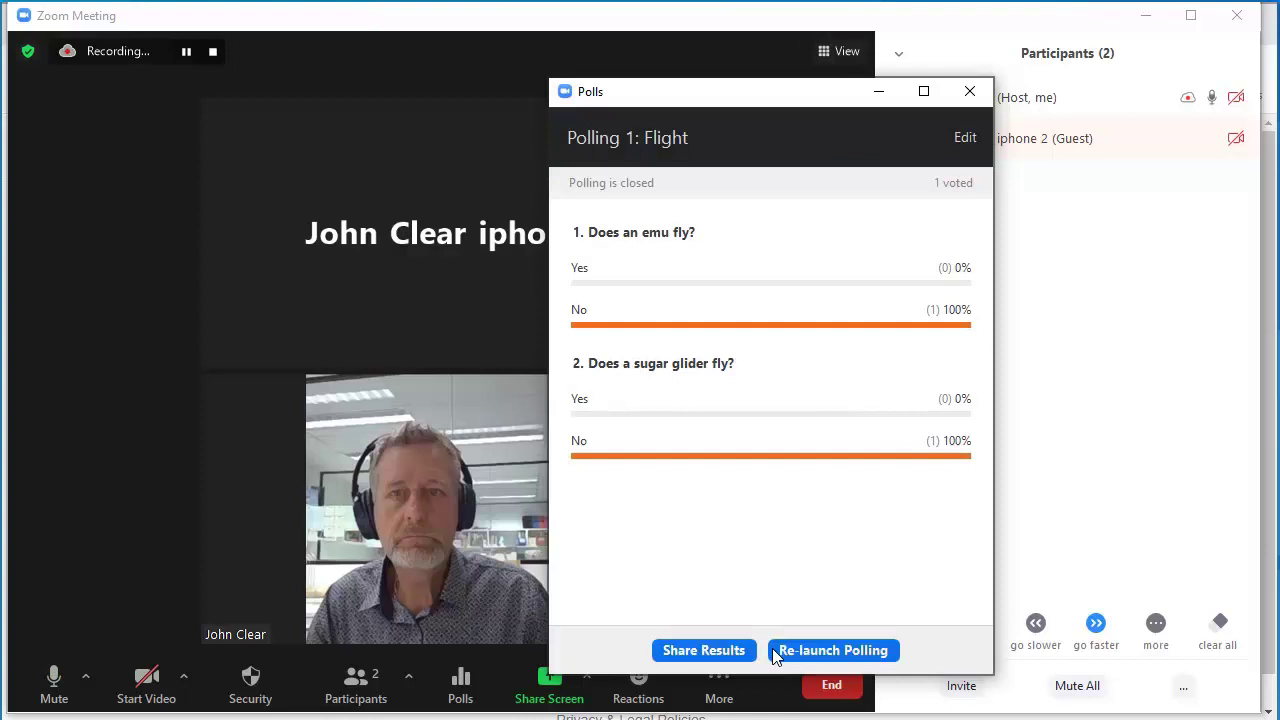
Share the Flight poll results, stop sharing them, and close the Polls window
left_click(720, 655)
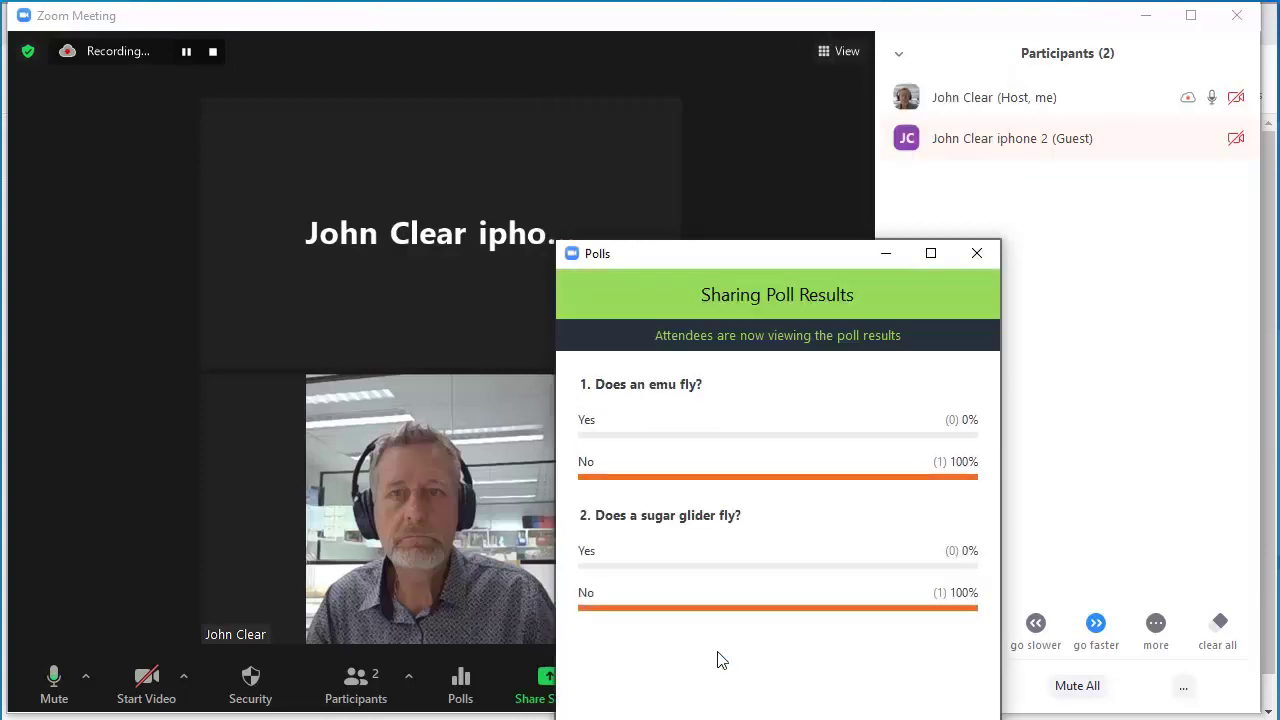
left_click_drag(760, 259, 766, 67)
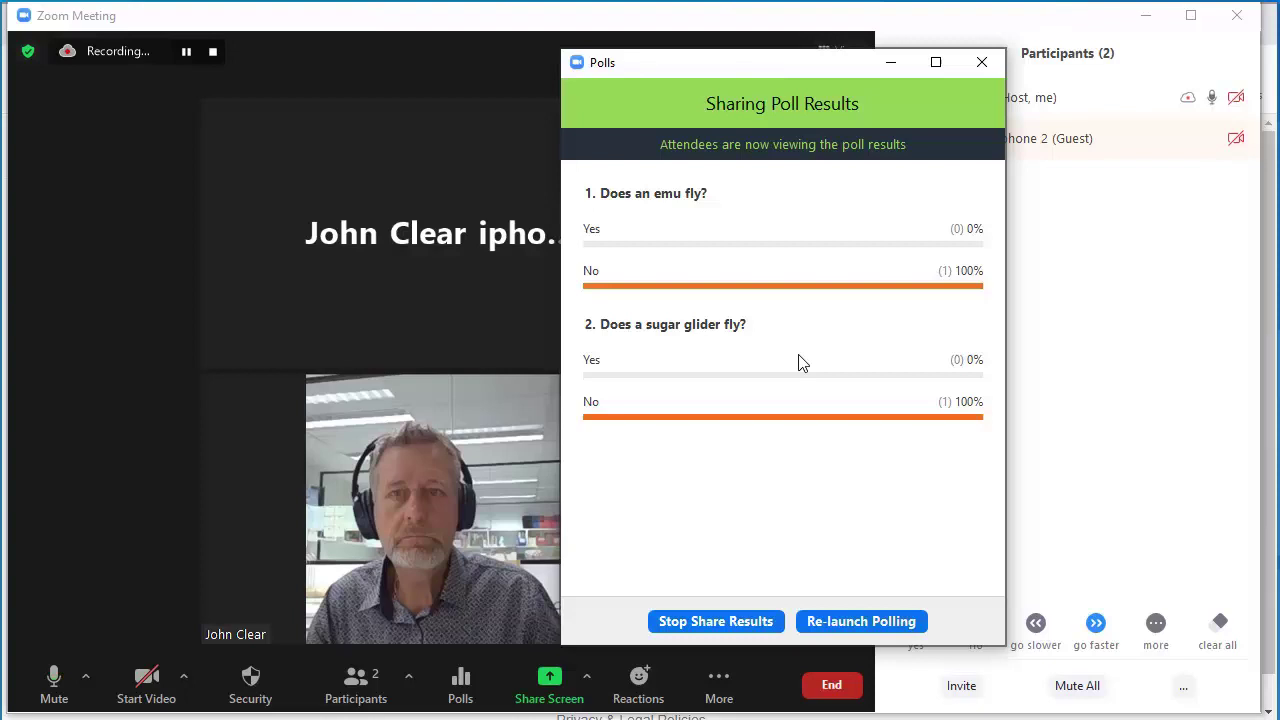
left_click(695, 622)
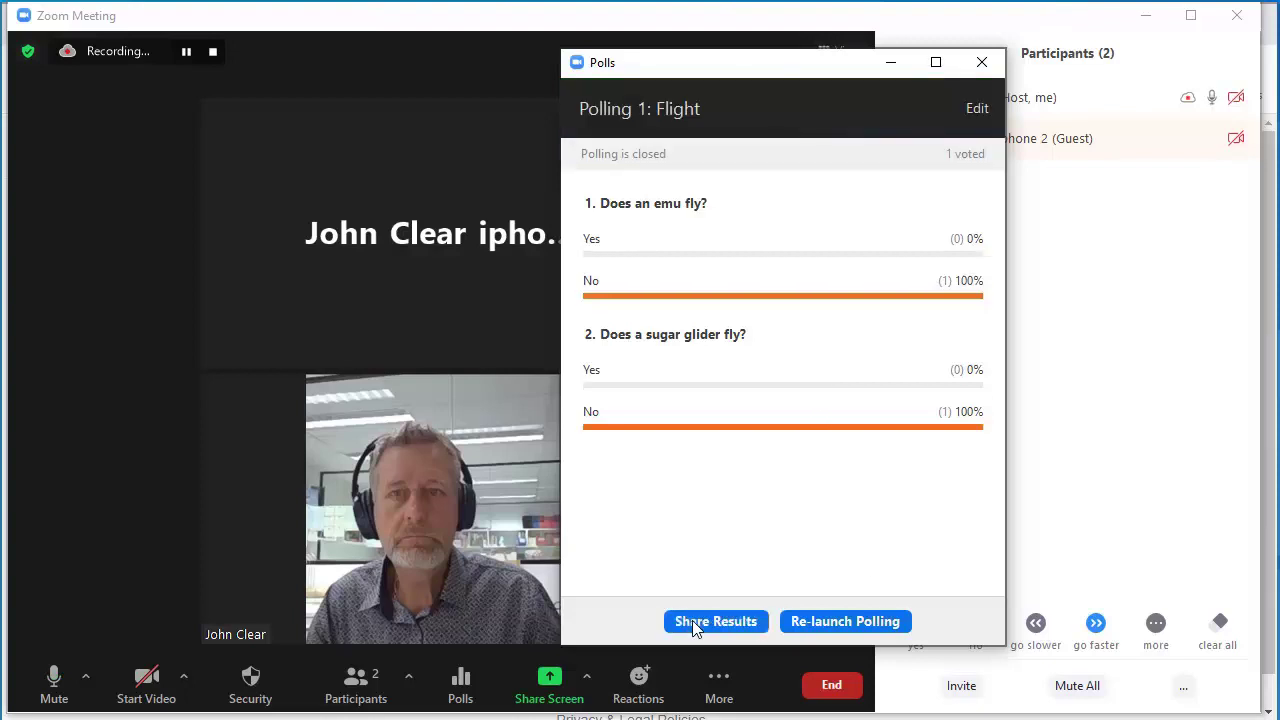
left_click(988, 64)
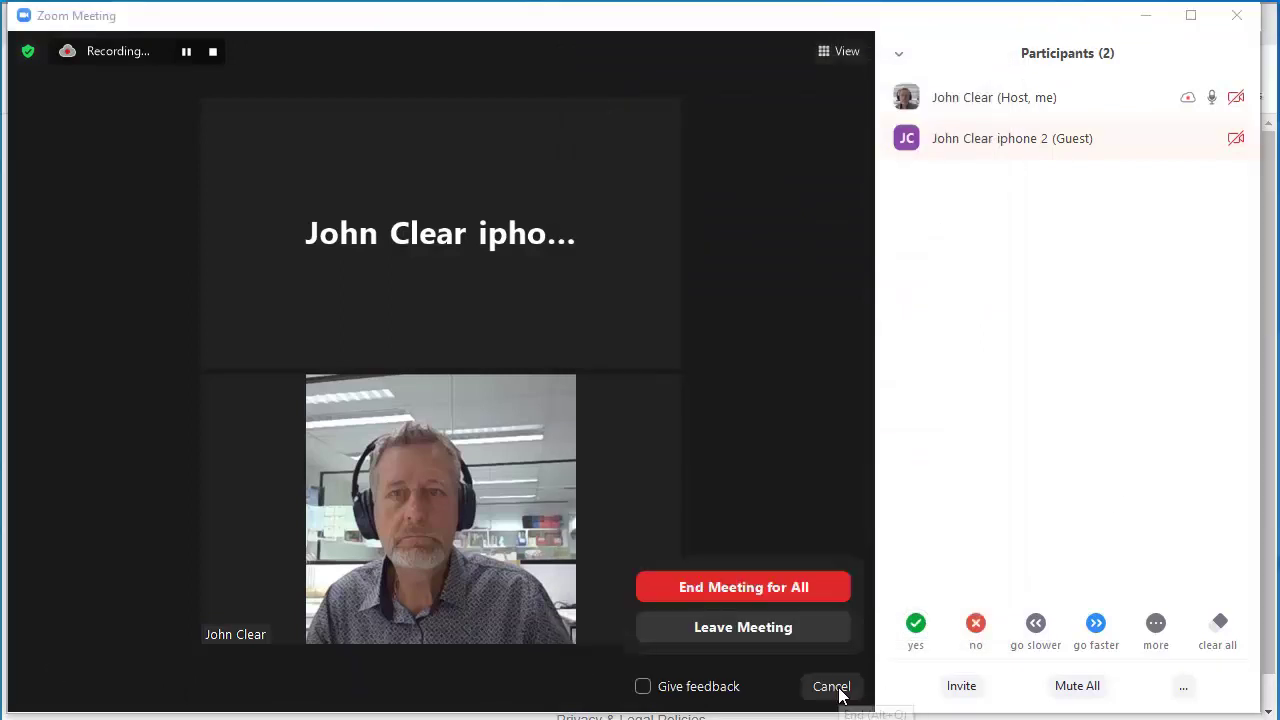
End the meeting for all, then go to Reports > Usage Reports > Meeting in the portal
left_click(755, 590)
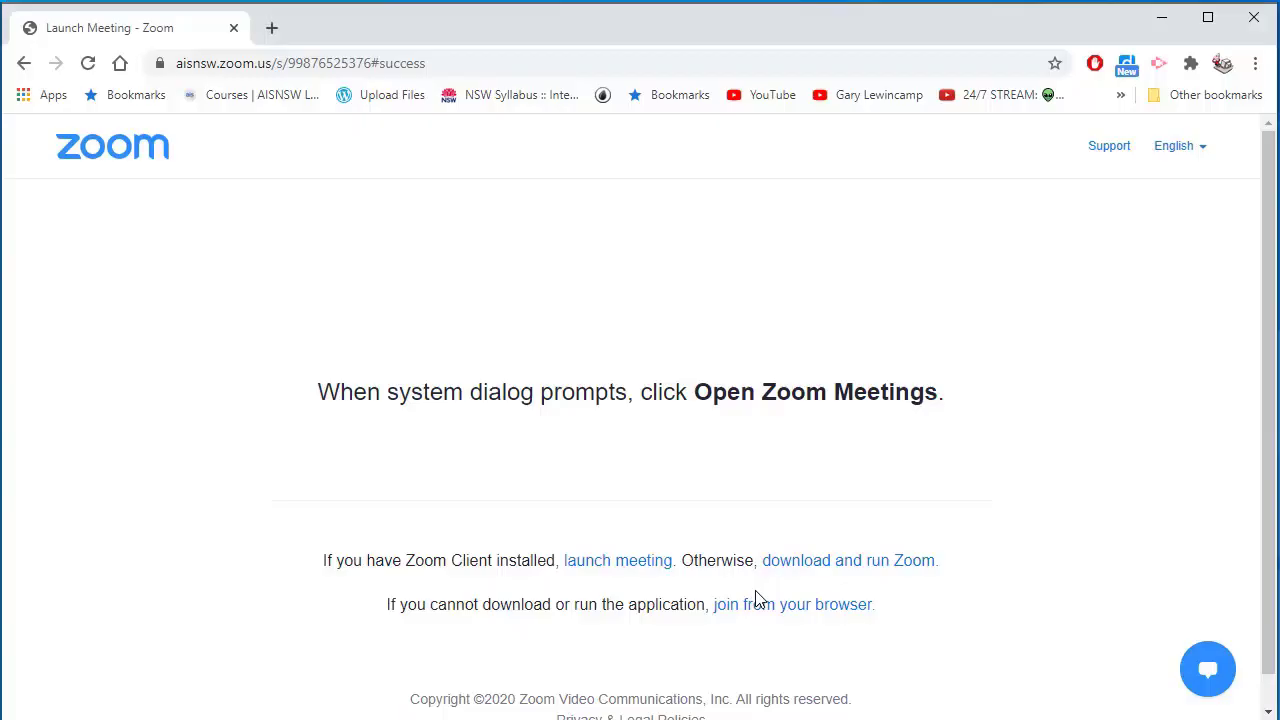
left_click(23, 68)
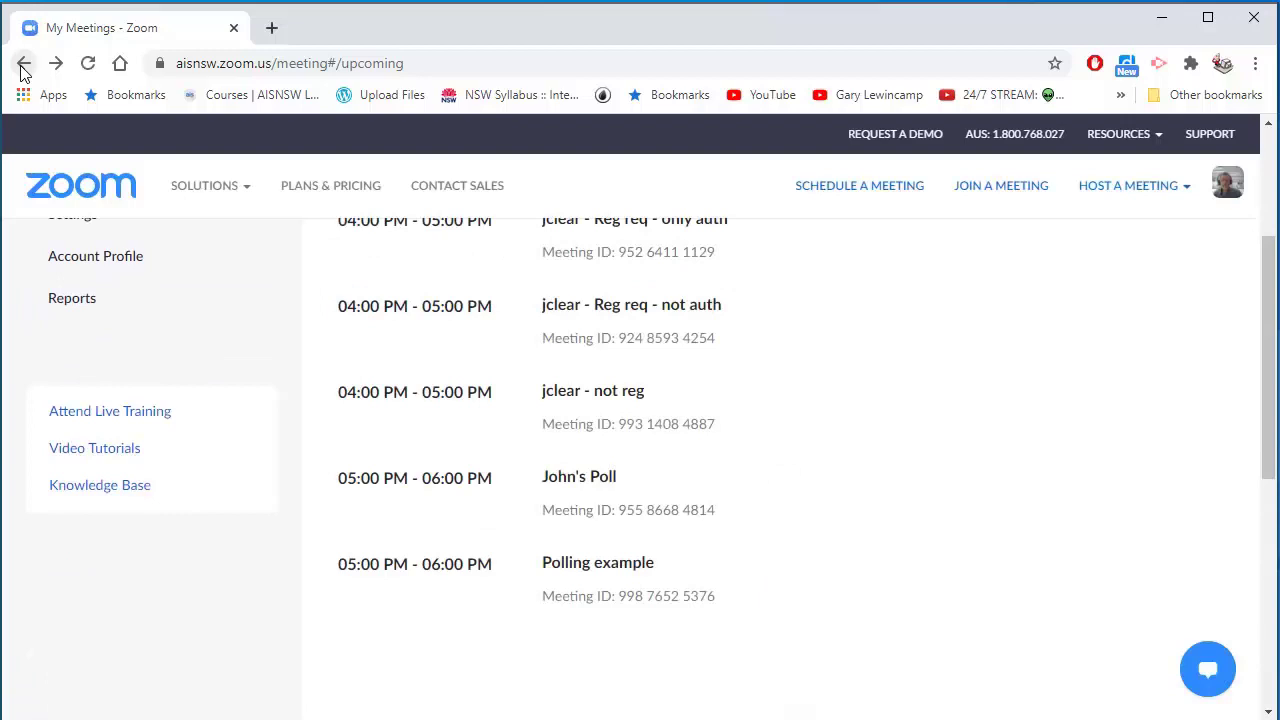
scroll(723, 457, "up", 2)
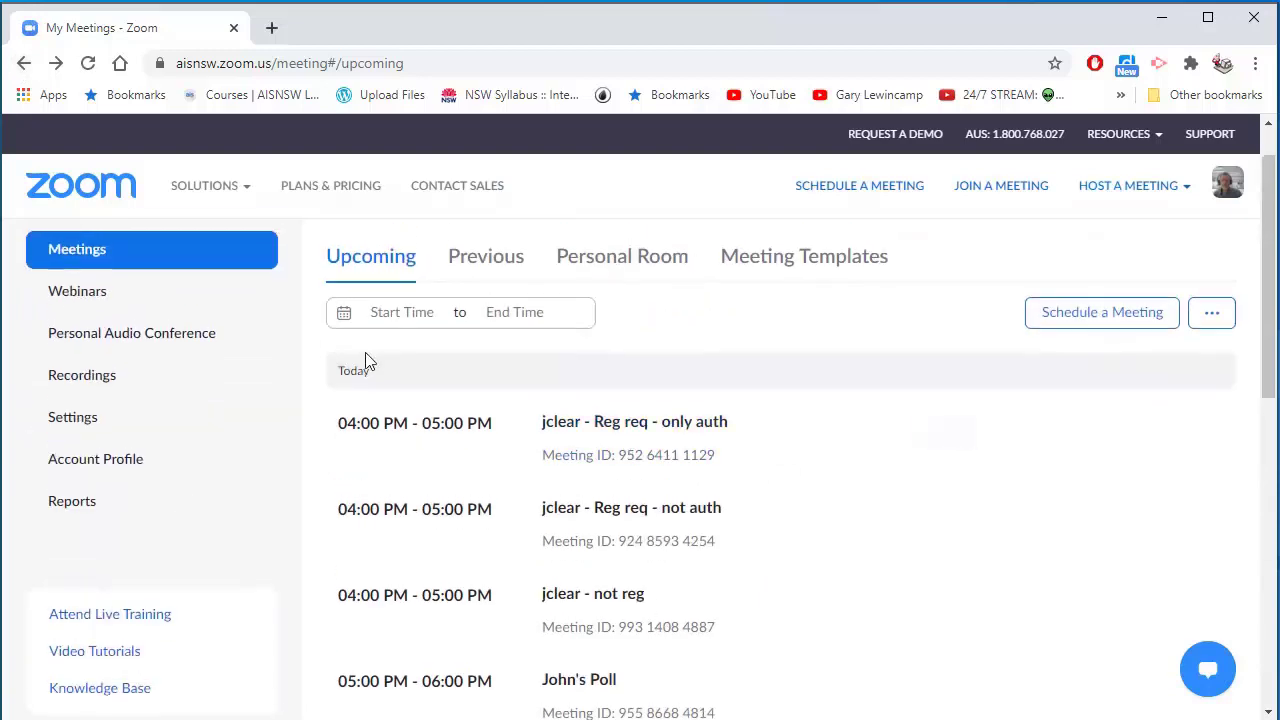
left_click(72, 502)
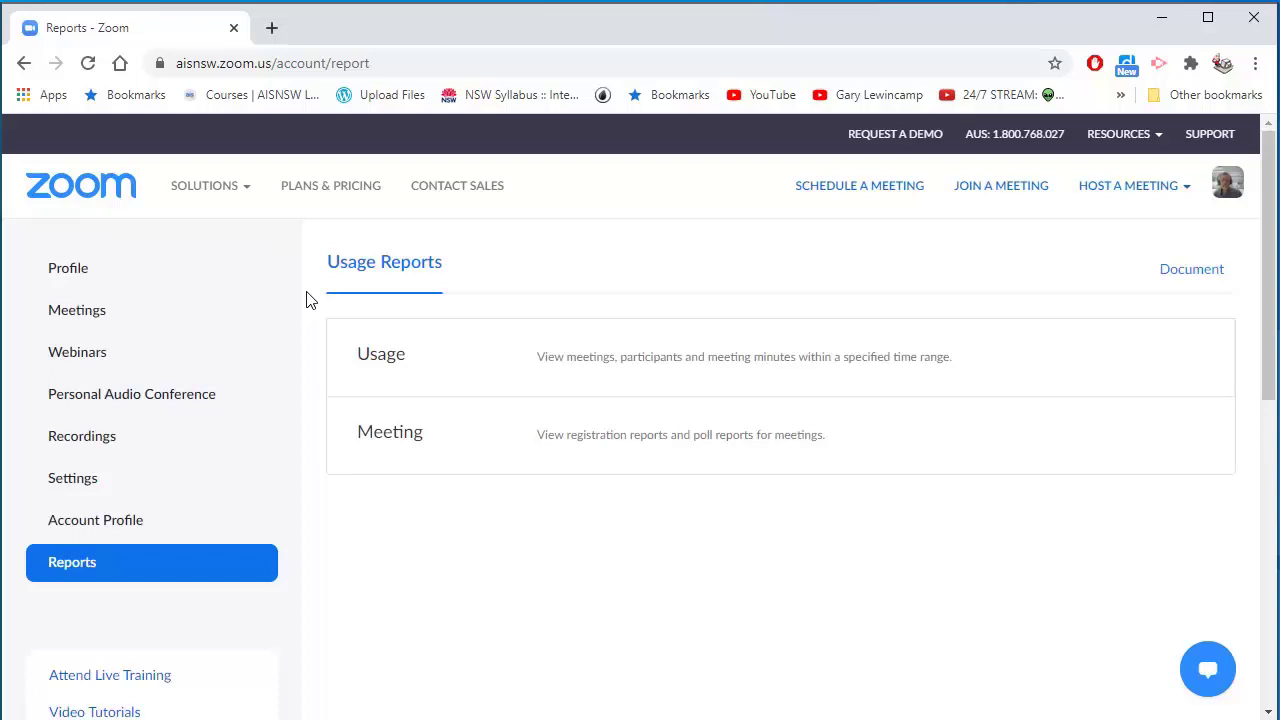
left_click(410, 432)
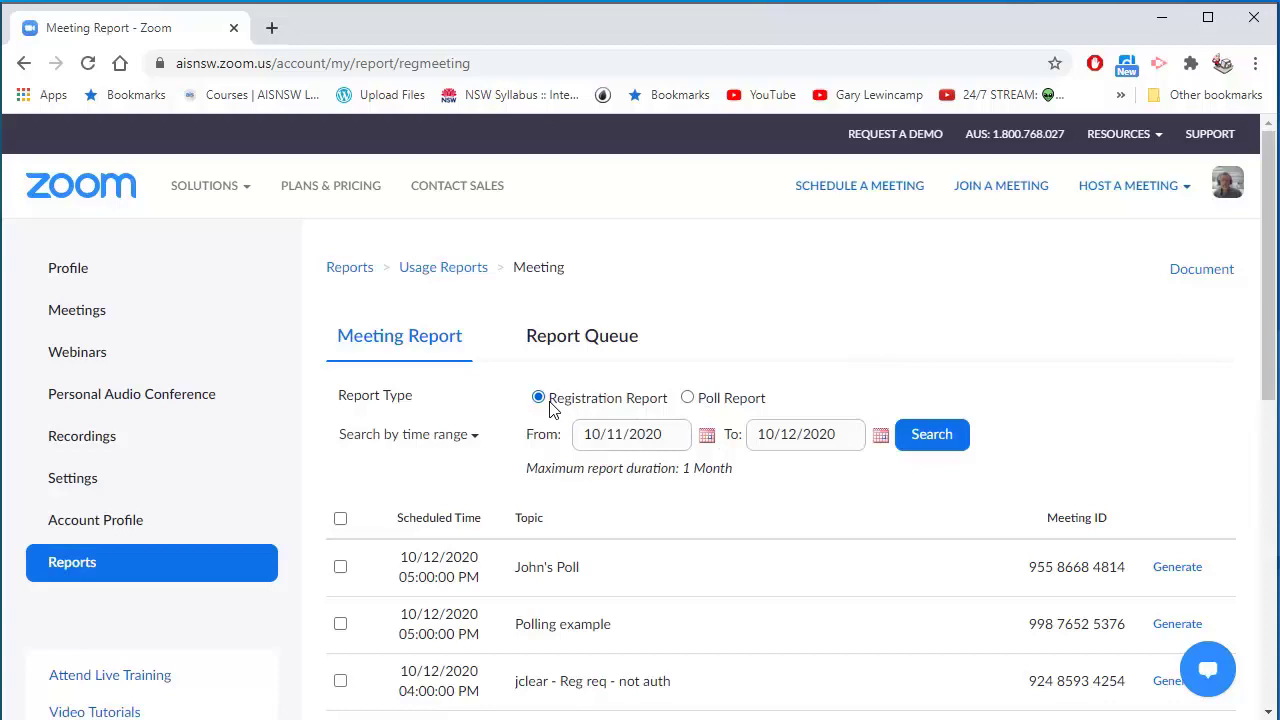
Generate the Polling example registration report for all registrants, download the CSV, and open it
left_click(688, 399)
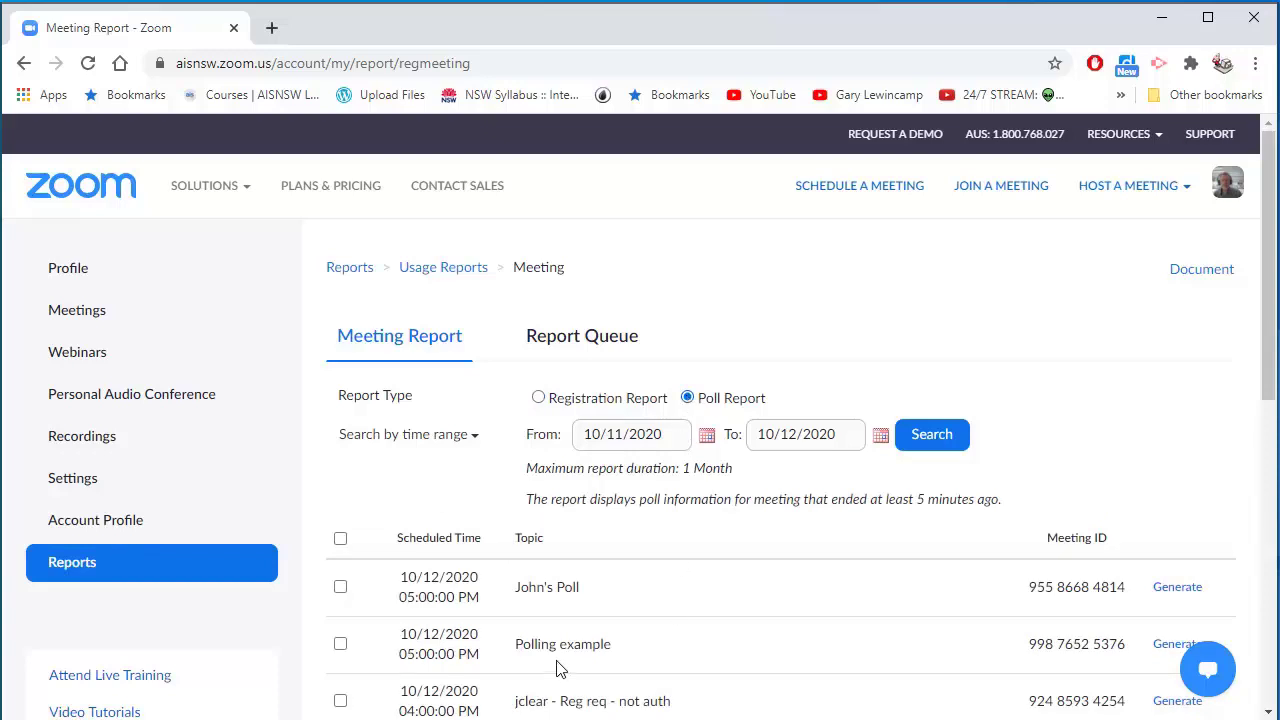
left_click(340, 645)
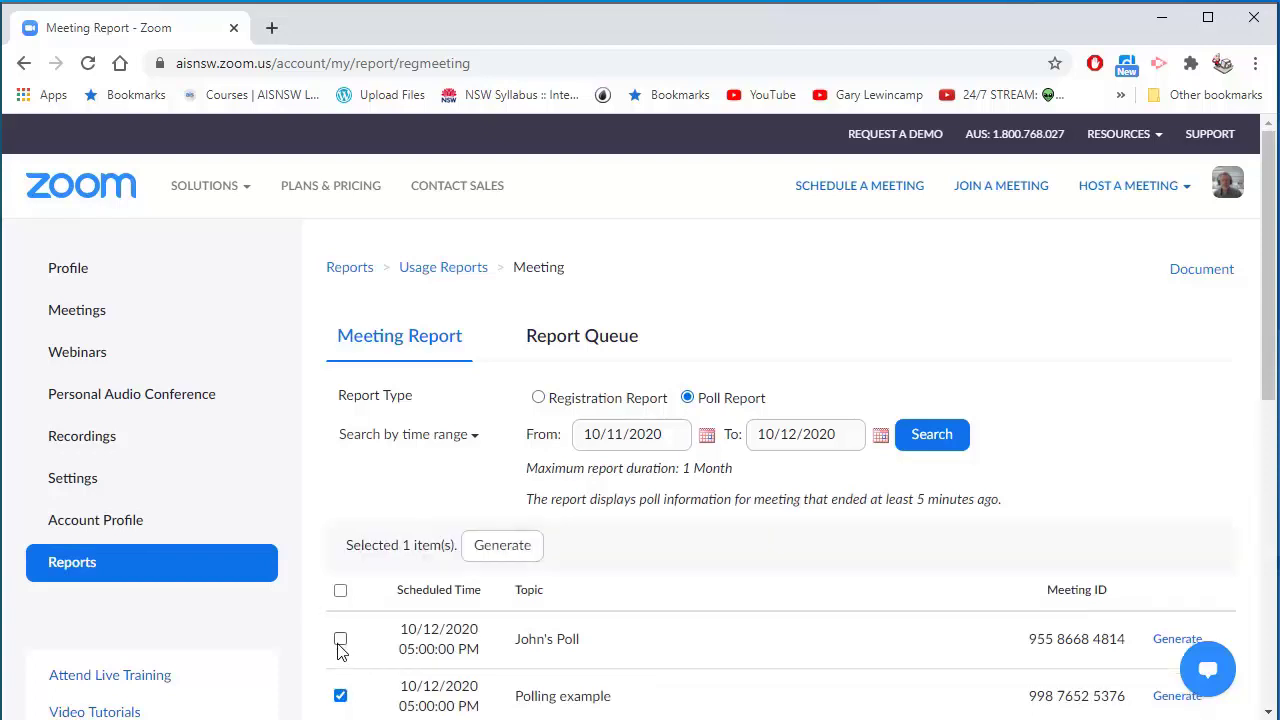
left_click(494, 546)
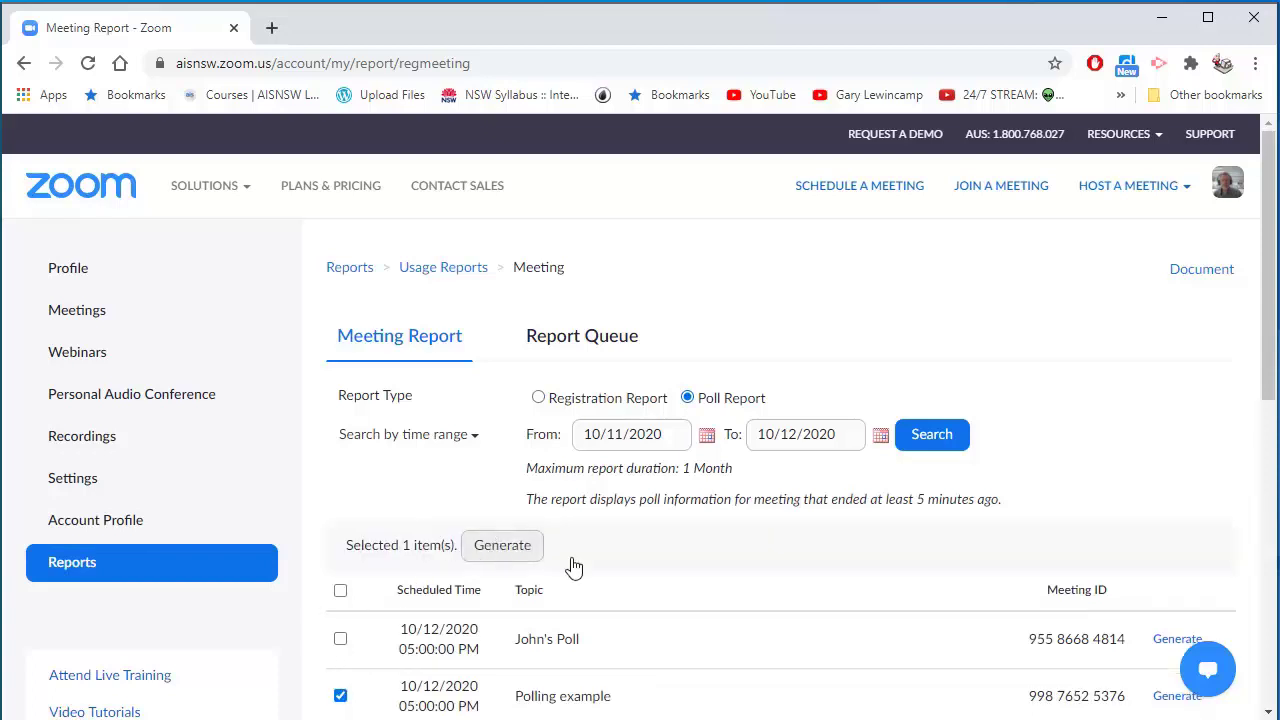
left_click(1170, 702)
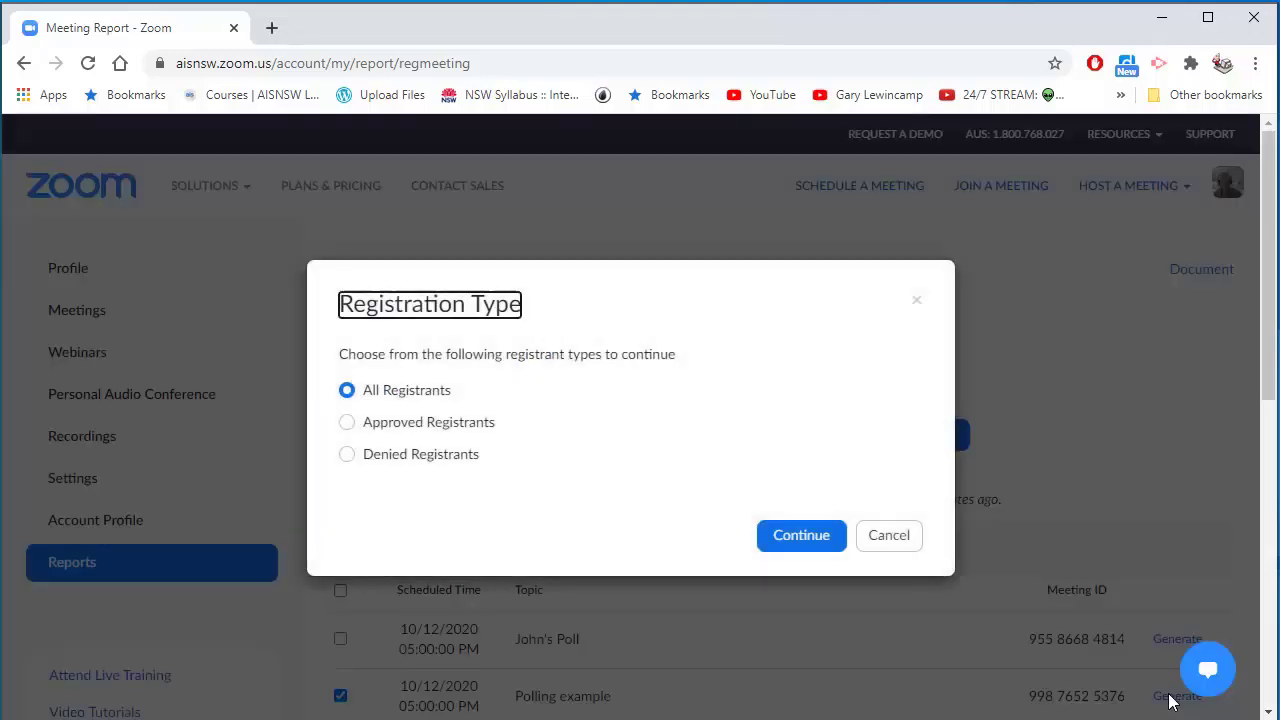
left_click(814, 535)
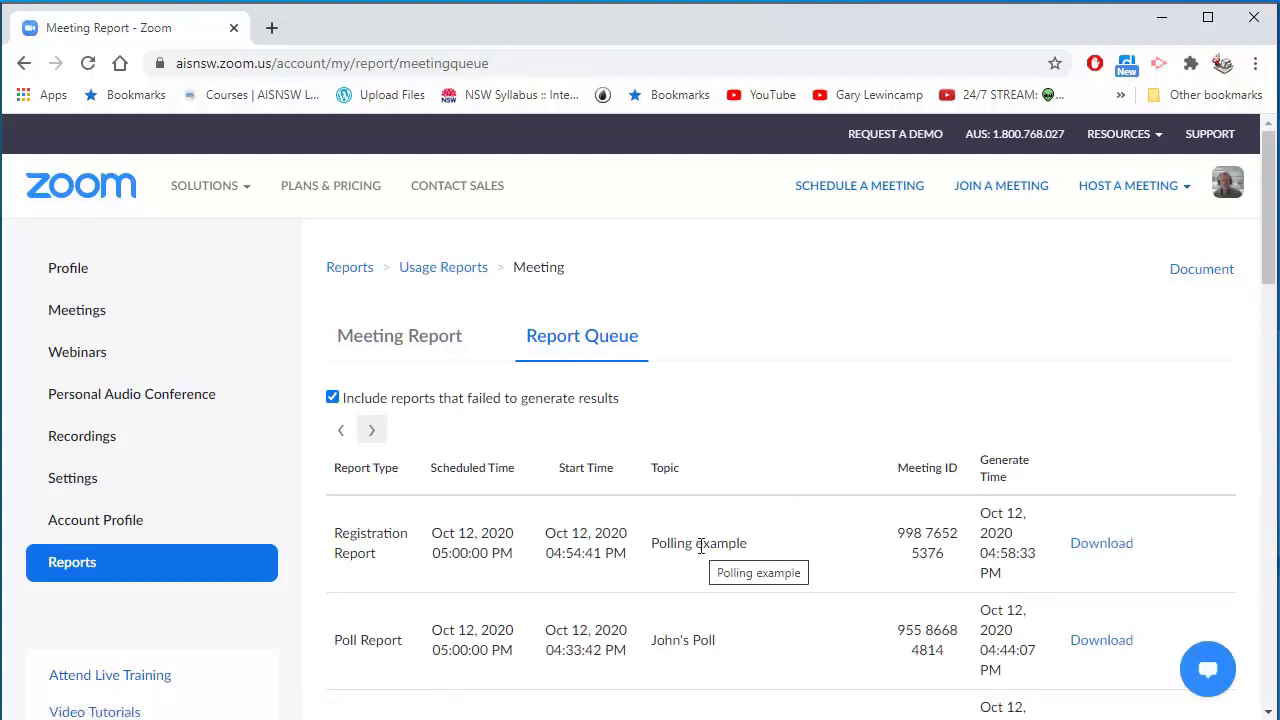
left_click(1090, 546)
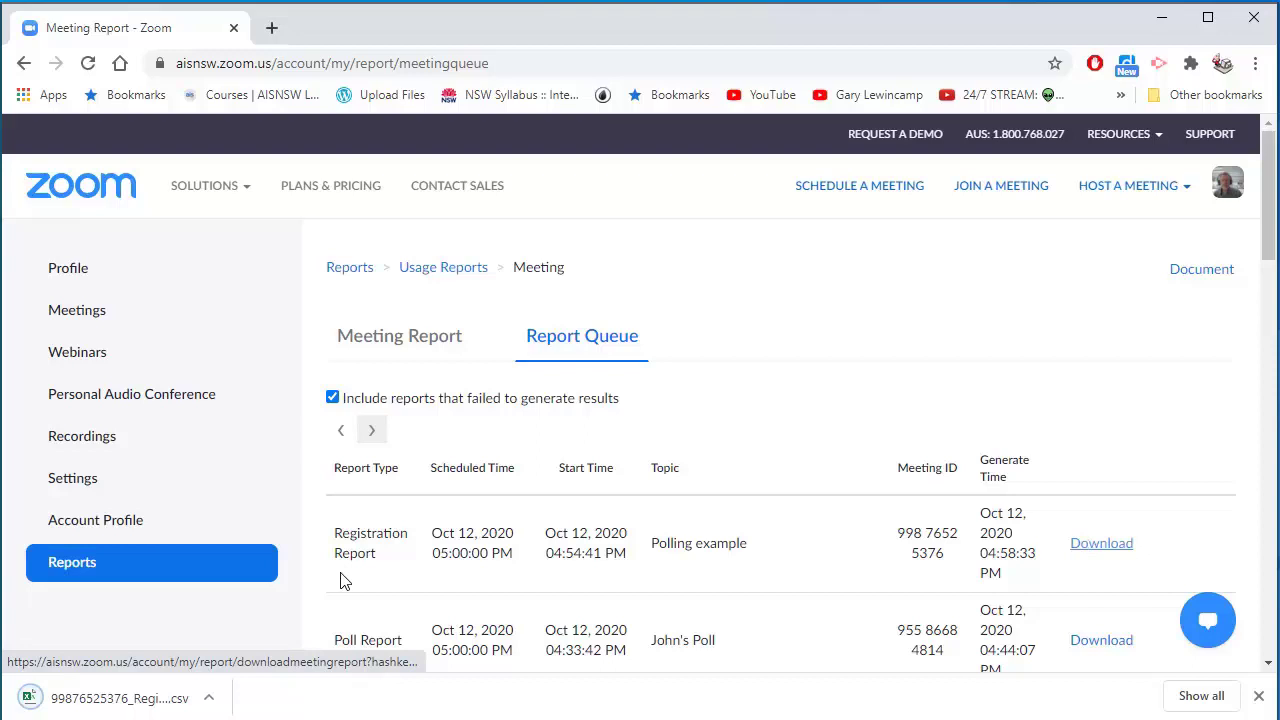
left_click(105, 702)
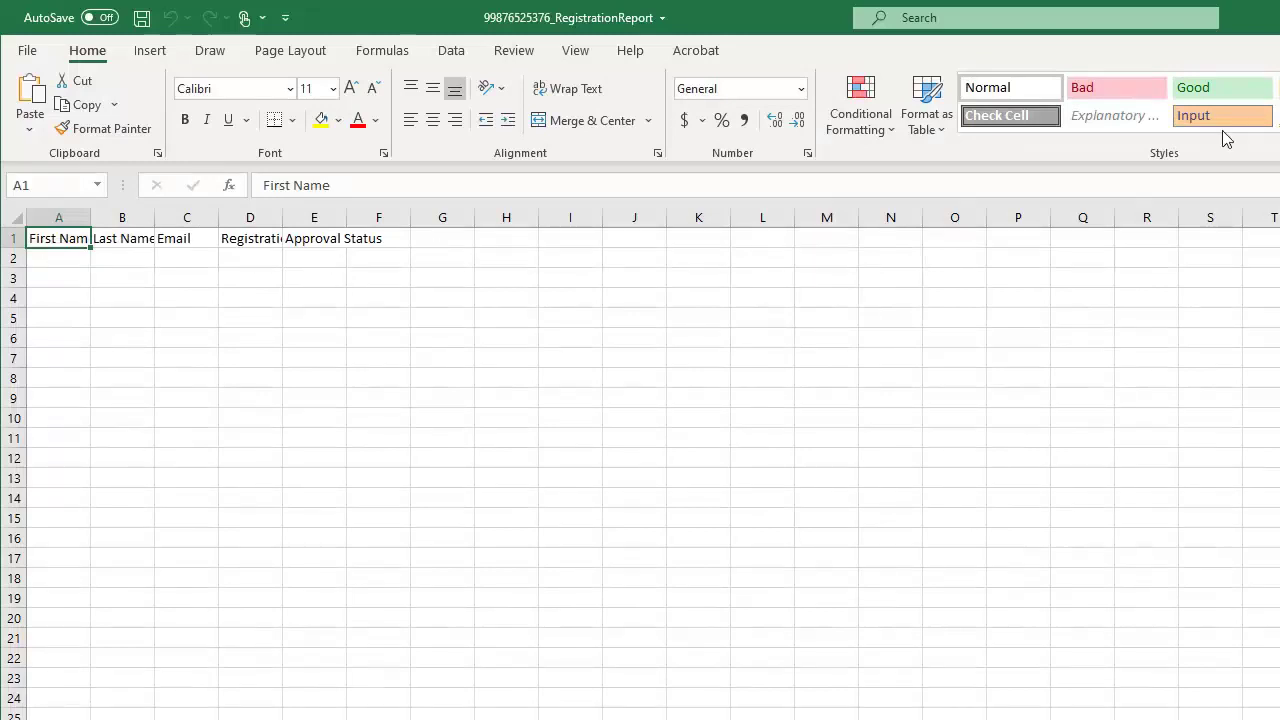
Leave the header-only registration CSV in Excel and return to the browser's Report Queue
key("alt+Tab")
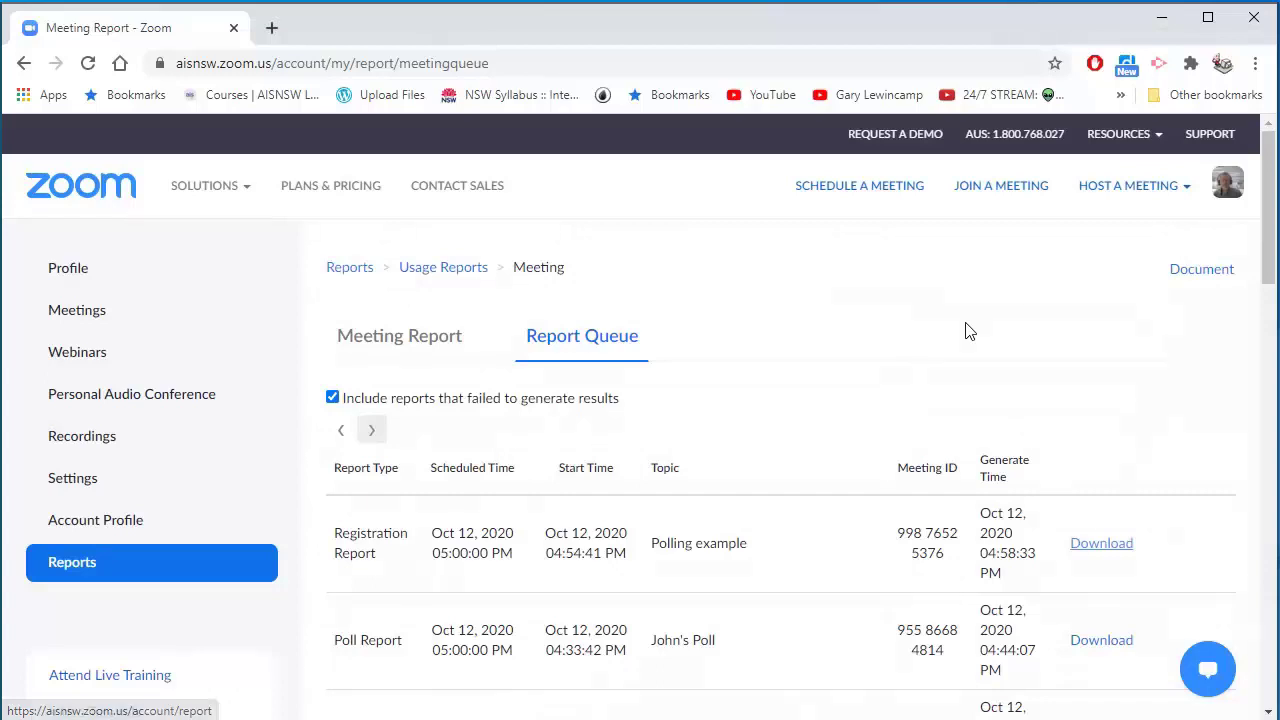
Go back to Meeting Report and search poll reports for 10/11/2020–10/12/2020
left_click(25, 64)
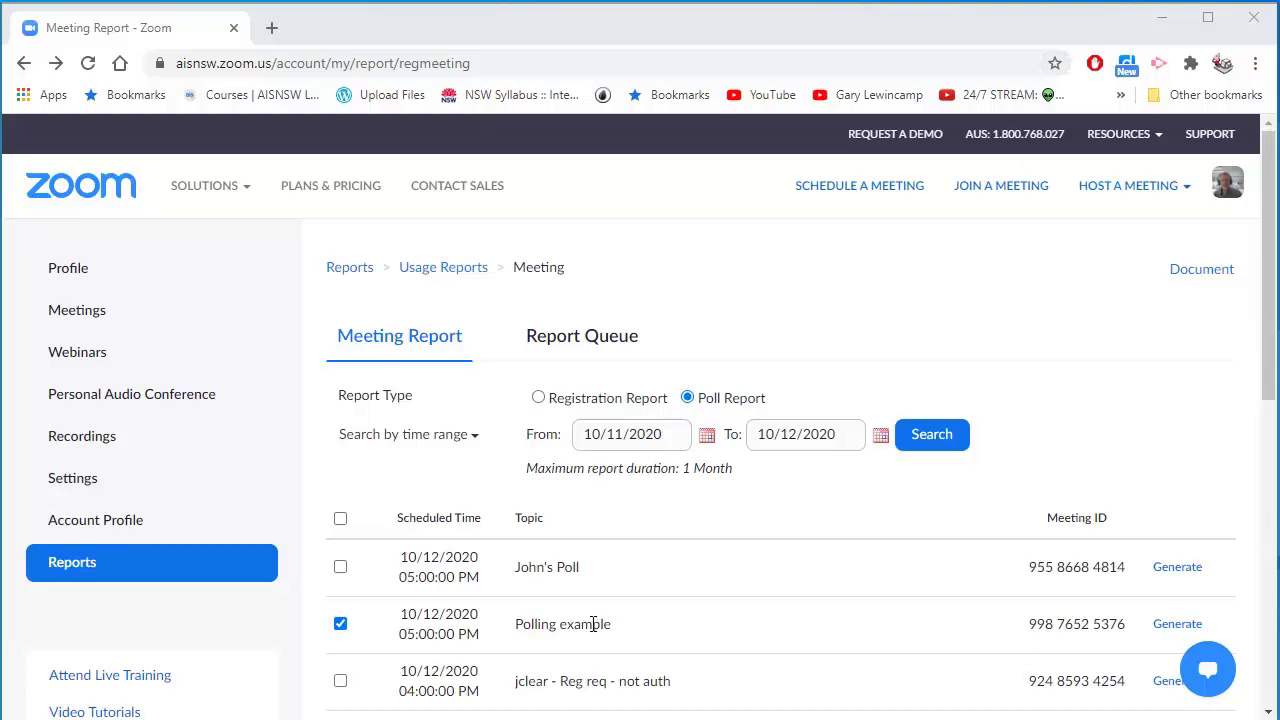
left_click(931, 437)
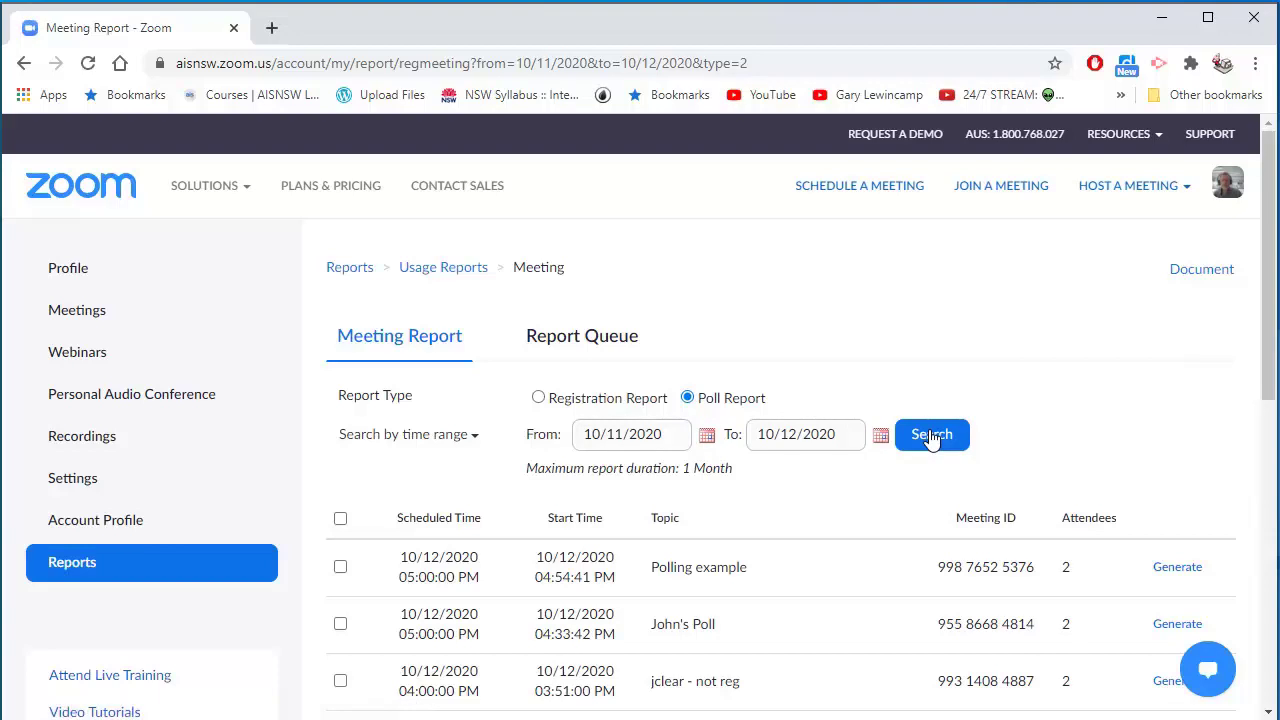
Generate the Polling example poll report, download its CSV, and open it in Excel
left_click(340, 567)
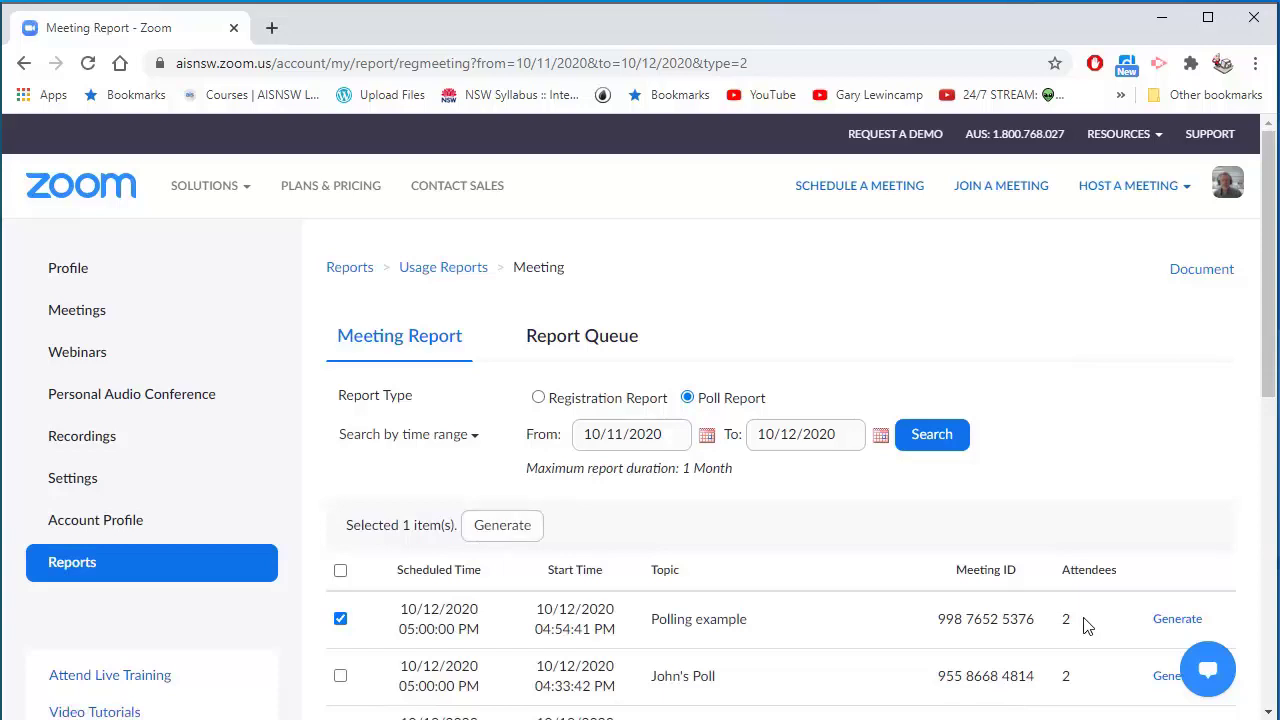
left_click(1172, 621)
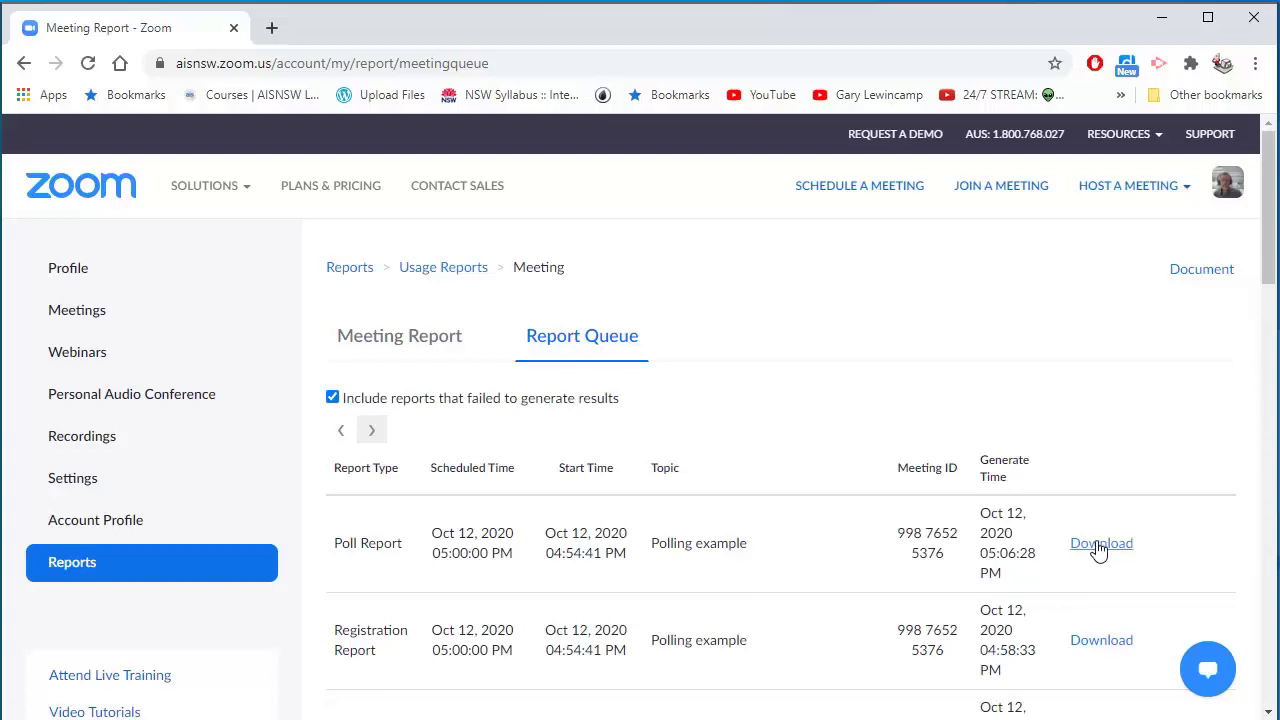
left_click(1100, 545)
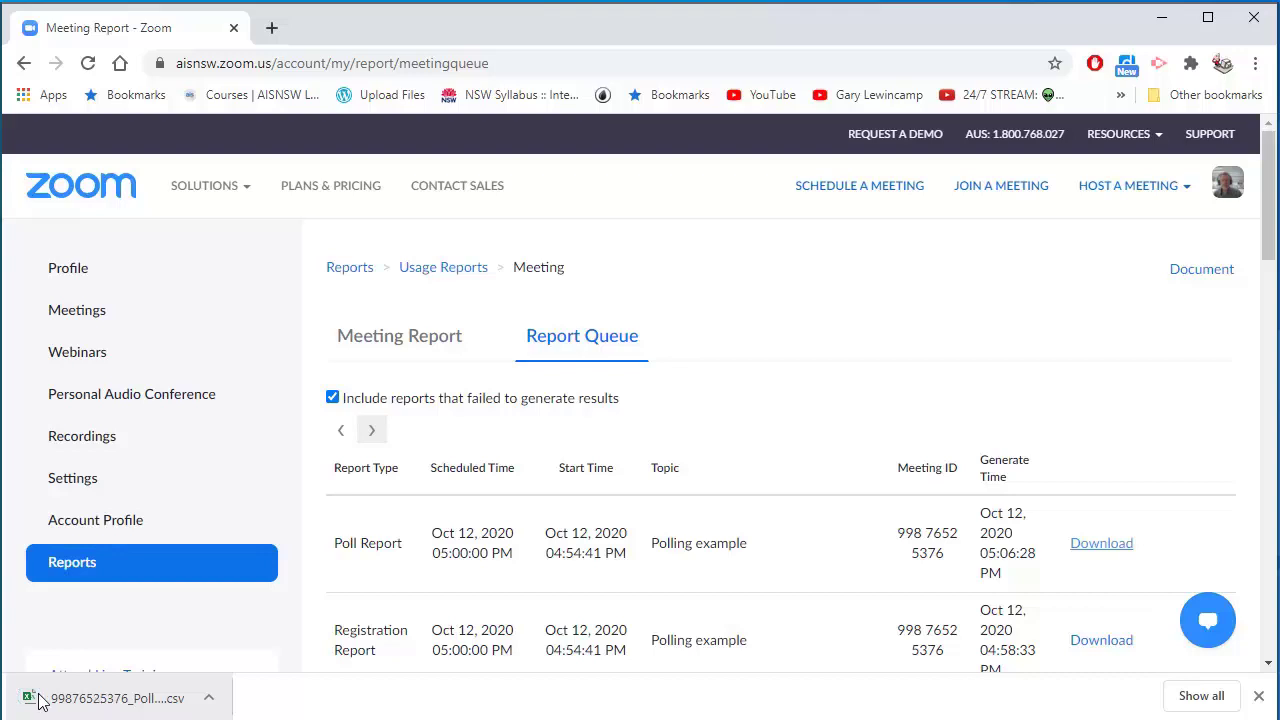
left_click(117, 698)
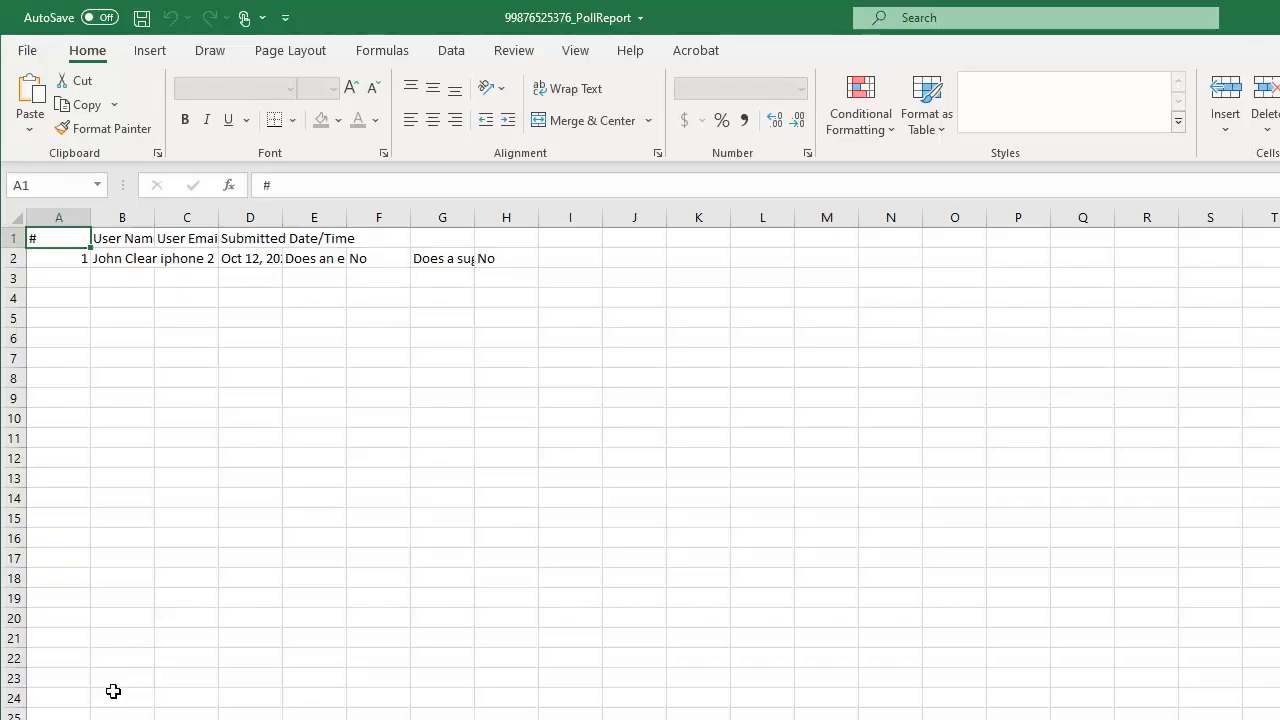
AutoFit columns A–H of the poll report, check cells B2 and C2, then return to Zoom's Report Queue
left_click_drag(74, 217, 484, 200)
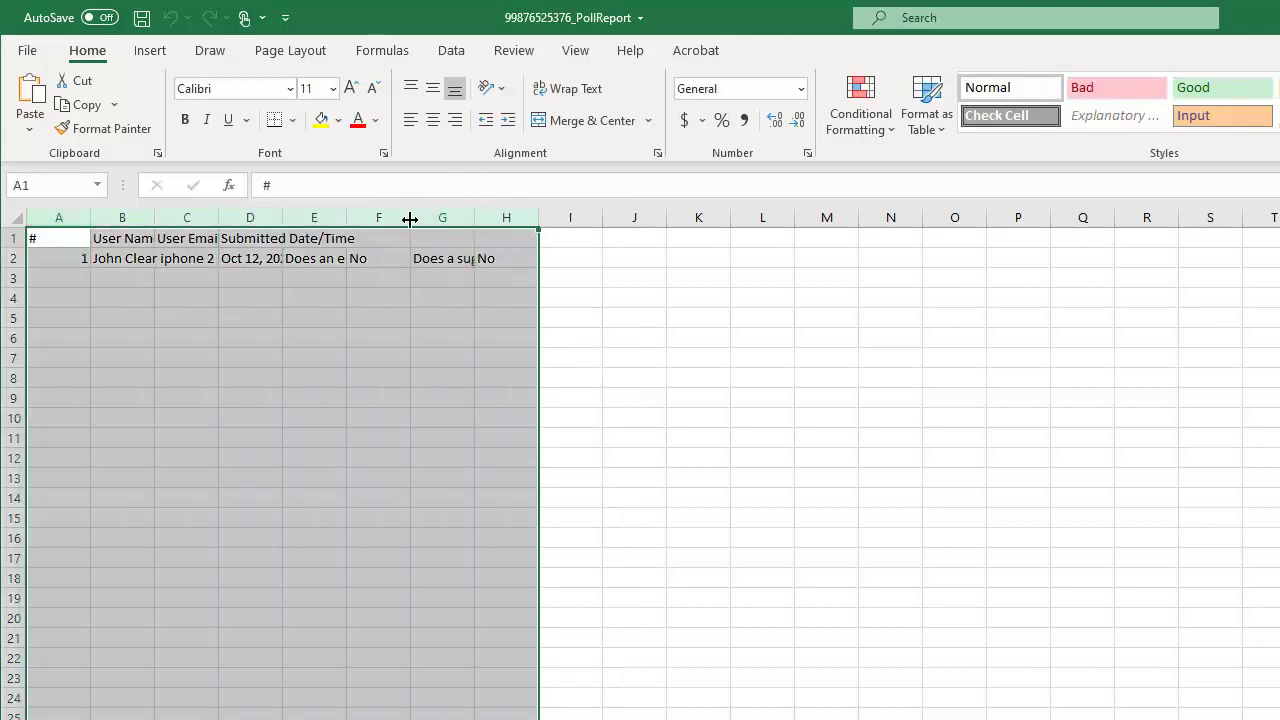
double_click(410, 219)
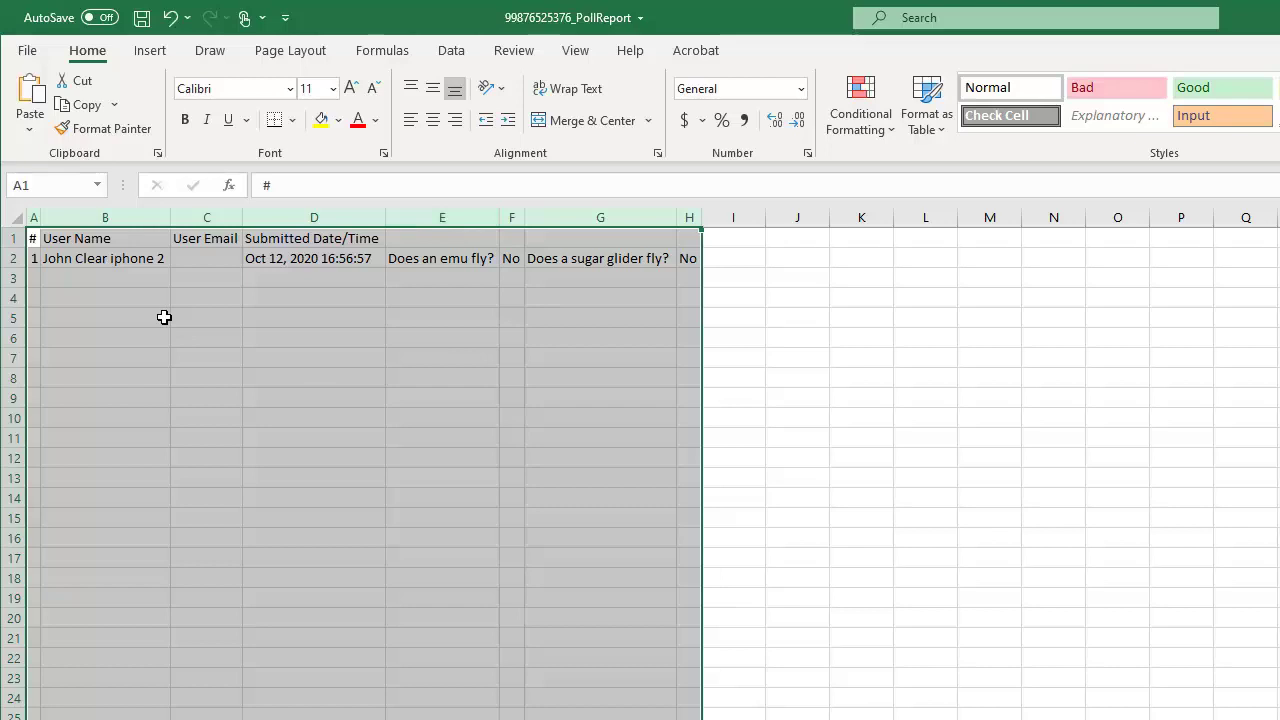
left_click(121, 260)
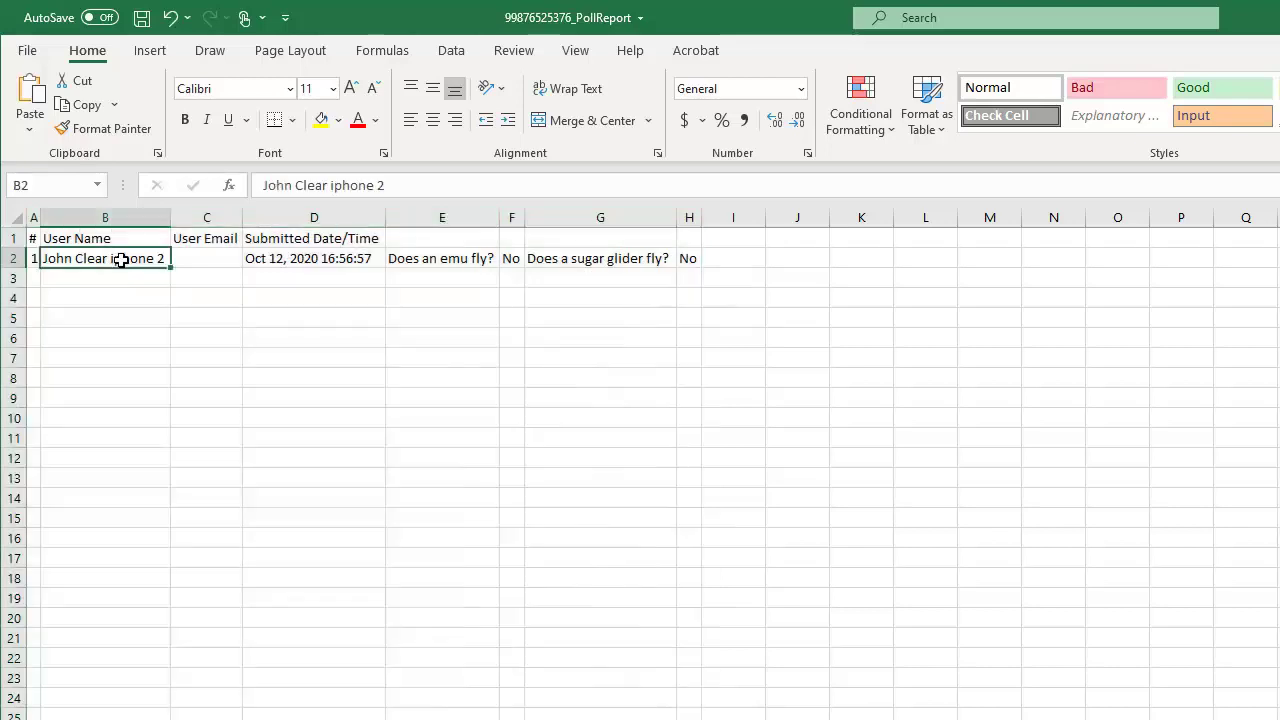
left_click(190, 259)
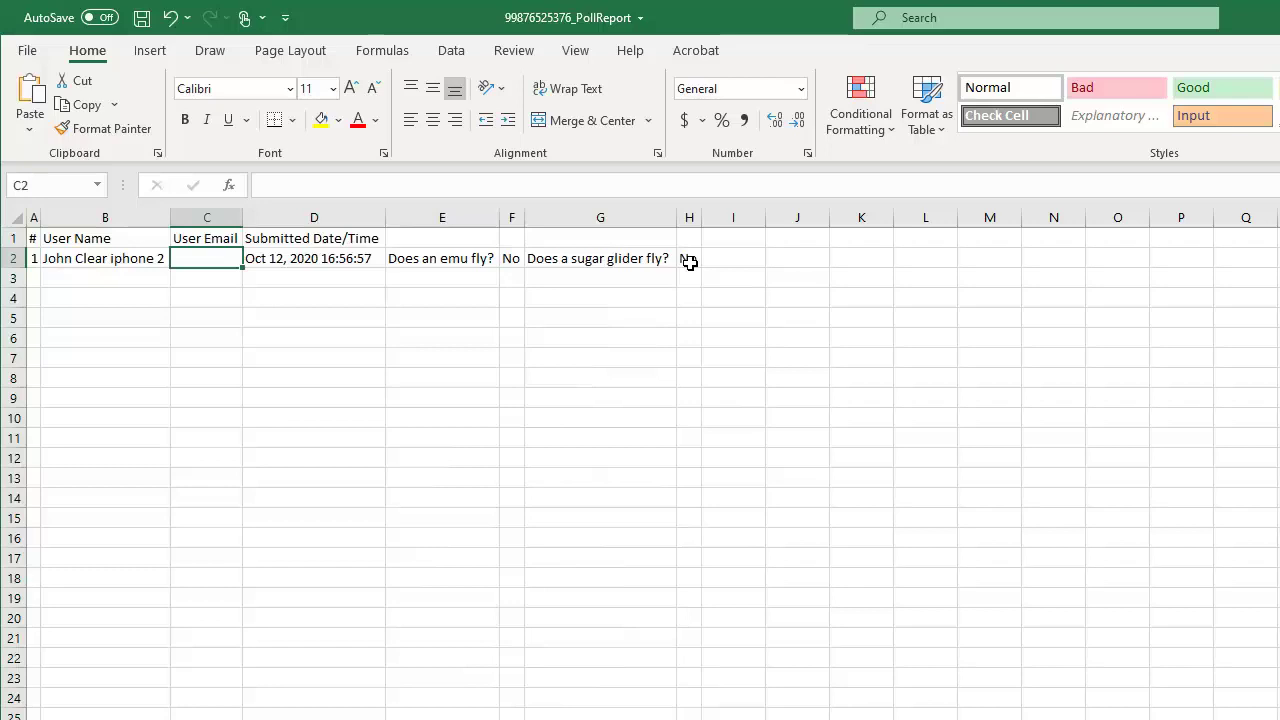
key("alt+Tab")
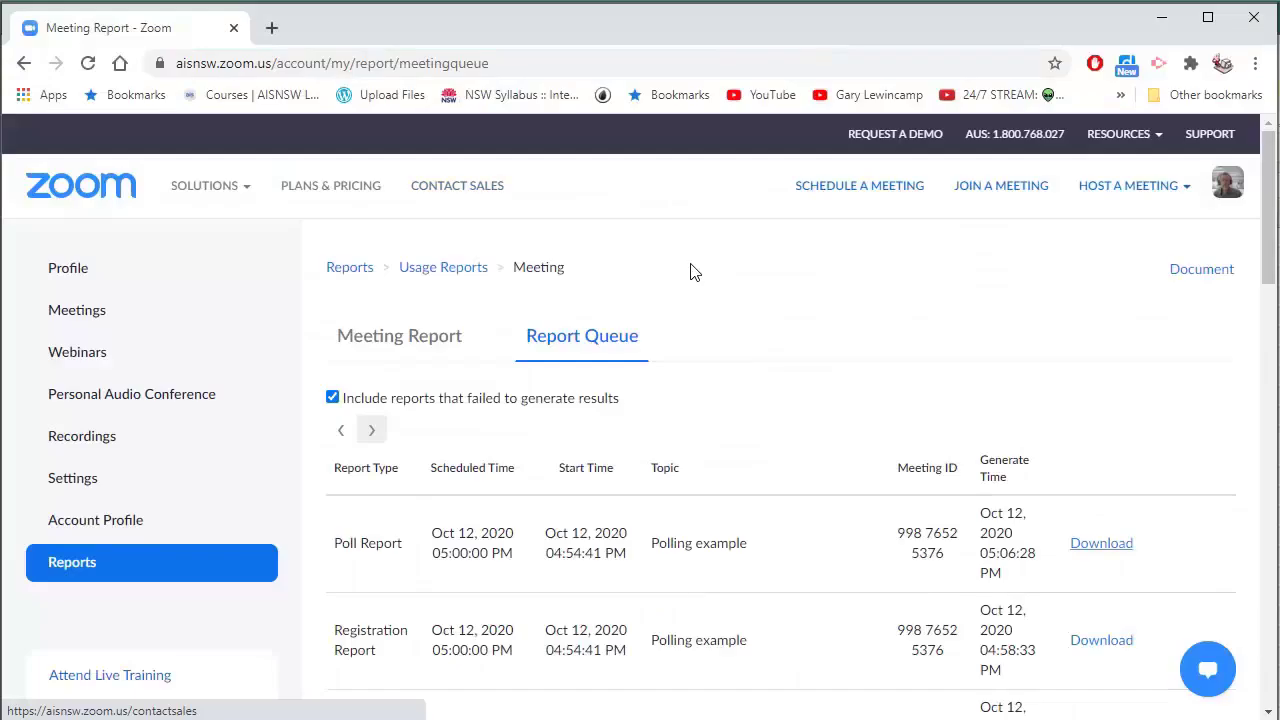
left_click(24, 64)
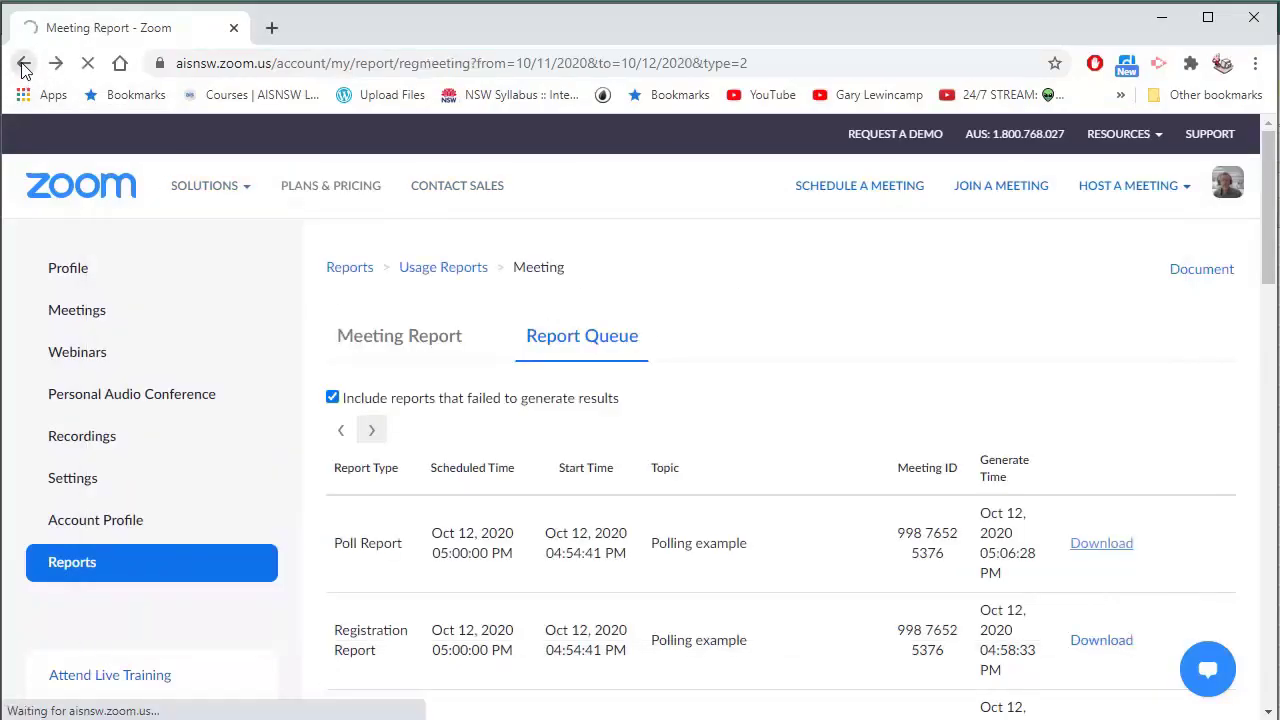